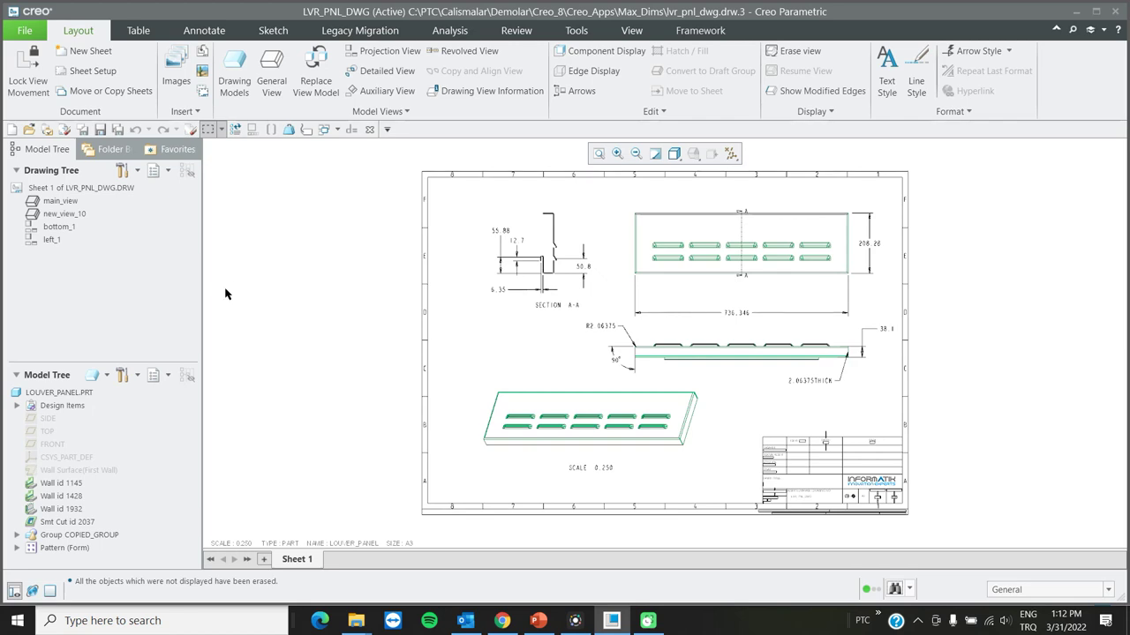
Open the LOUVER_PANEL part from the drawing's model tree
left_click(60, 405)
right_click(53, 395)
left_click(84, 399)
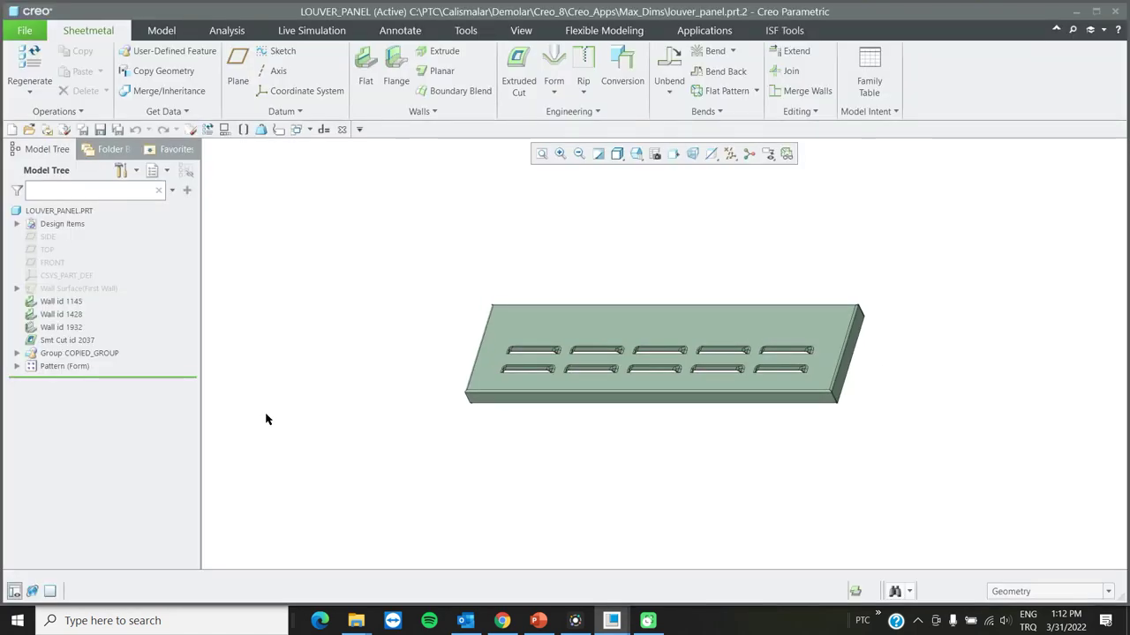
Customize the geometric entities mini toolbar by adding the Max Dims command from the TOOLKIT Commands category
left_click(524, 323)
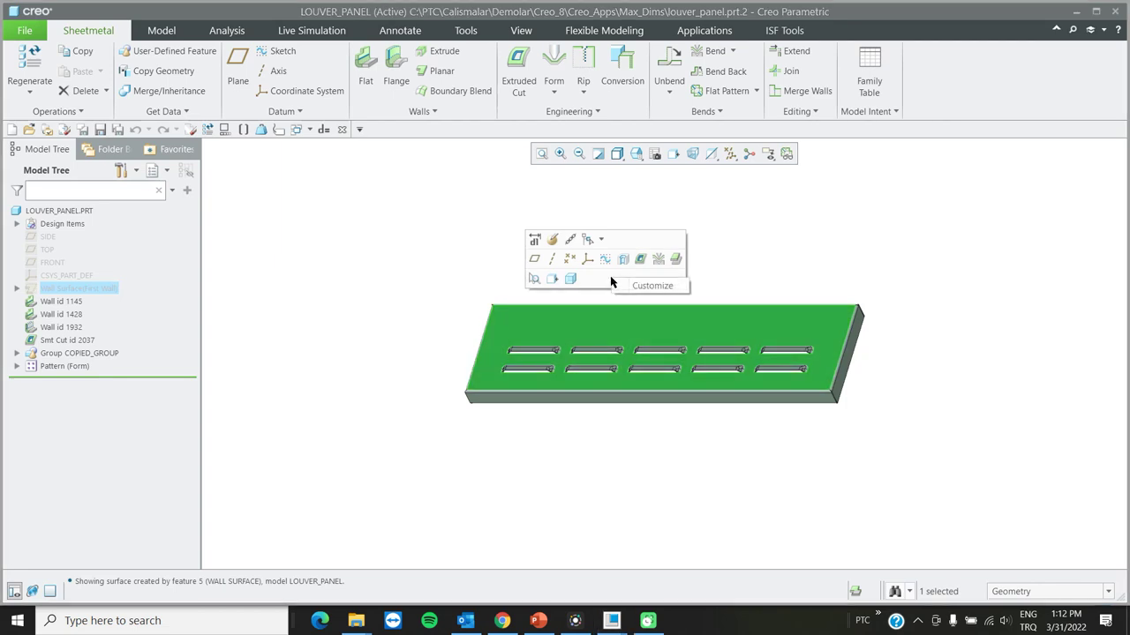
left_click(624, 287)
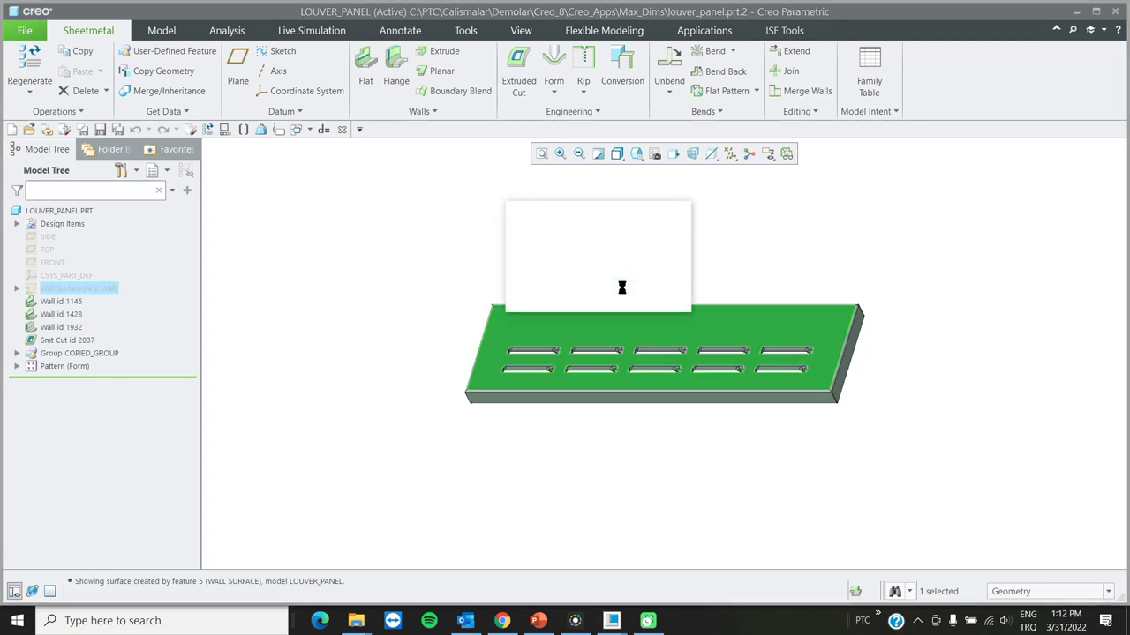
left_click(768, 265)
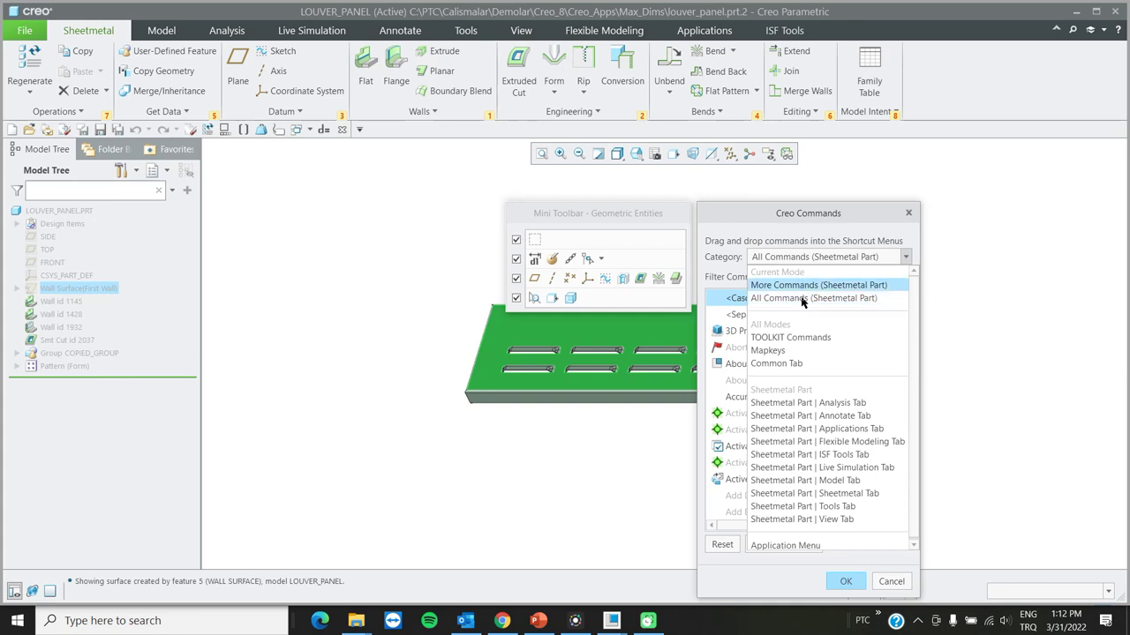
left_click(797, 339)
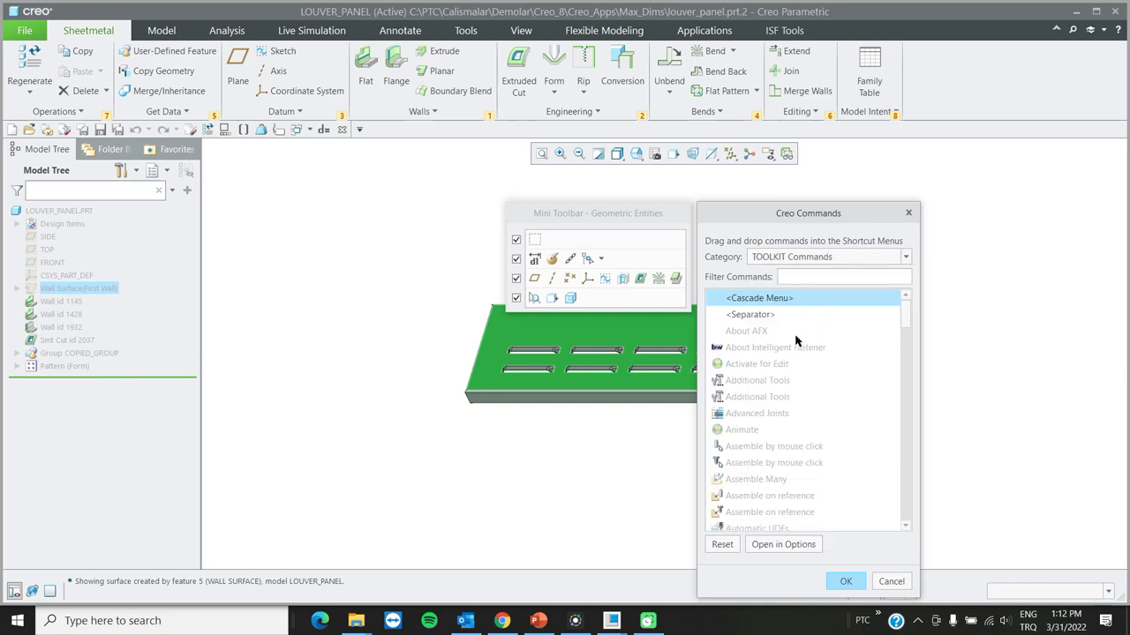
left_click(808, 279)
type("m")
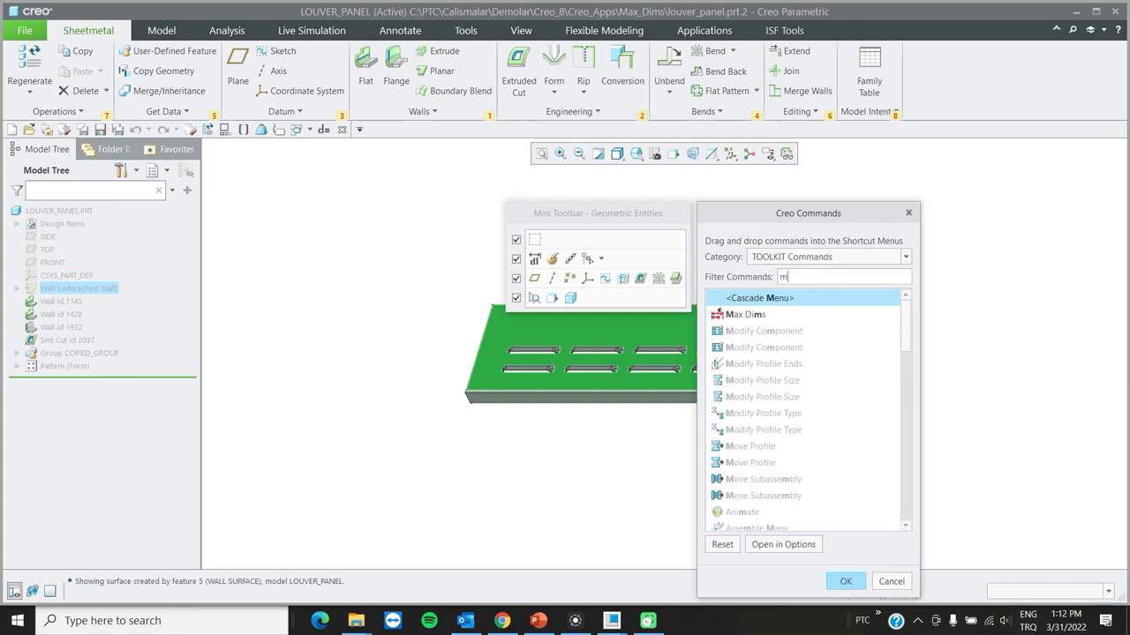
type("ax")
left_click_drag(745, 298, 657, 306)
left_click(843, 582)
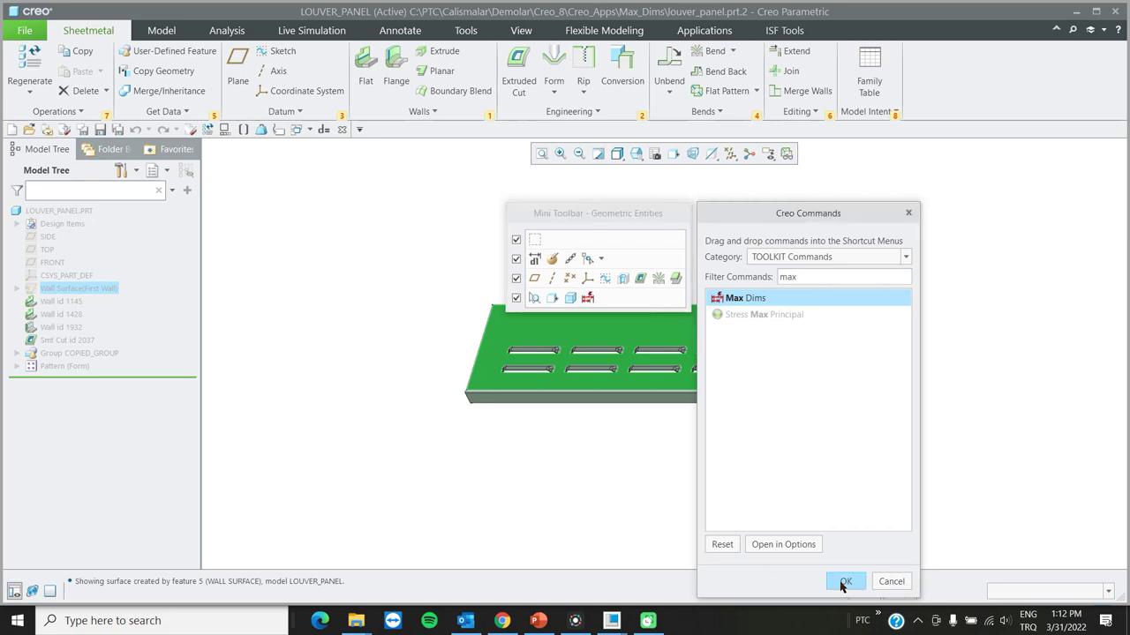
Run Max Dims on the louver panel's large front face to create its overall bounding box
left_click(680, 340)
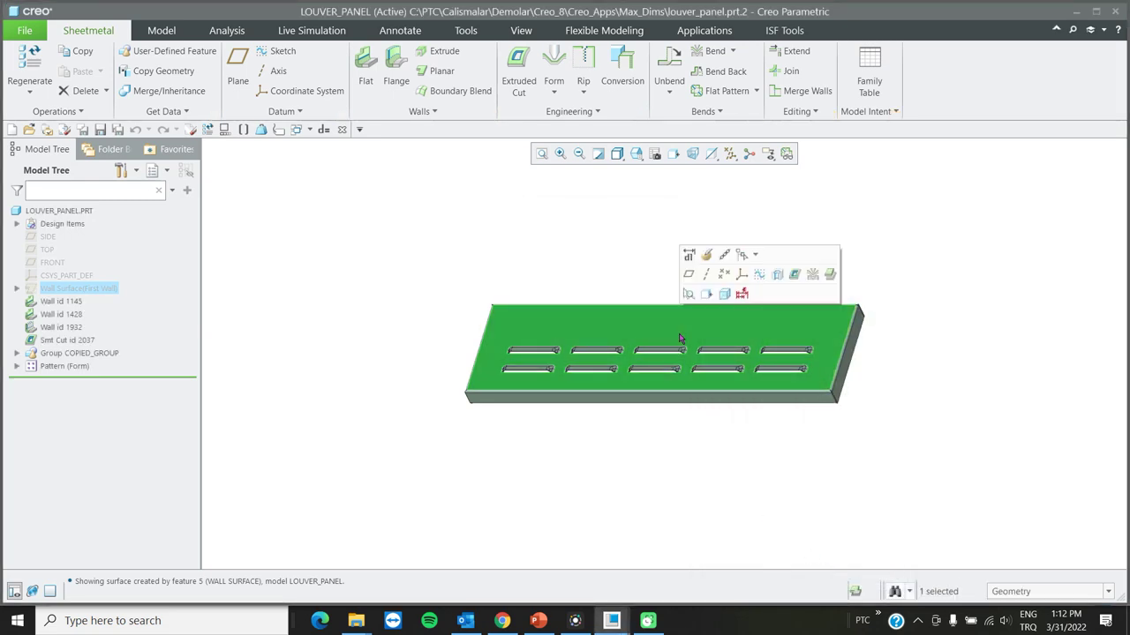
left_click(743, 296)
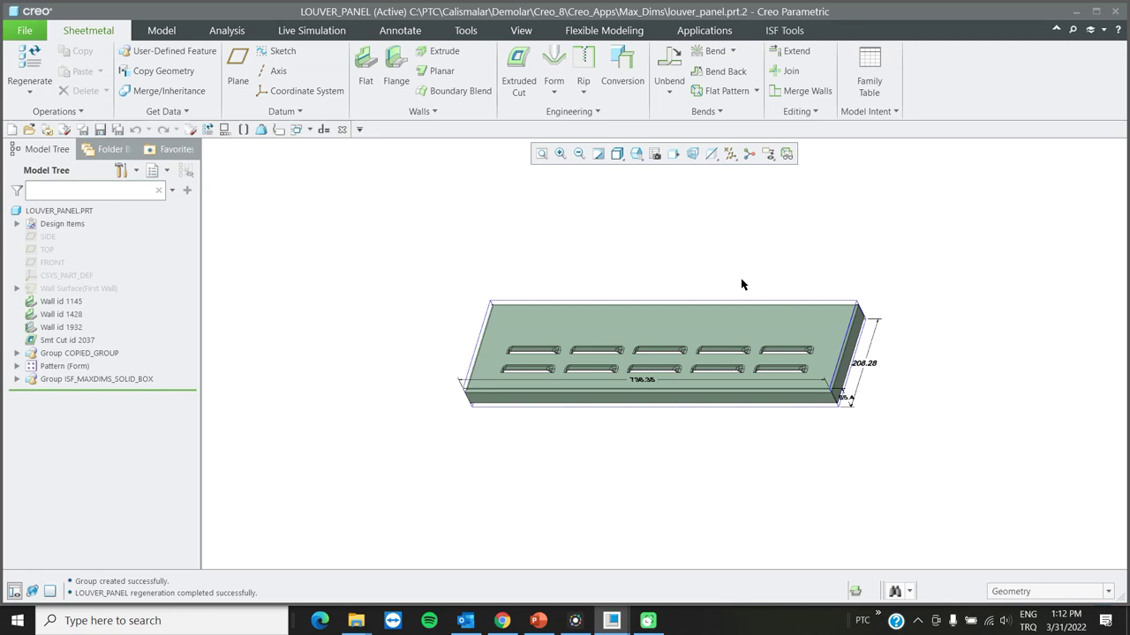
Examine the overall size parameters, such as DIM_X and DIMS_MAX, in the louver panel's parameter list
left_click(869, 111)
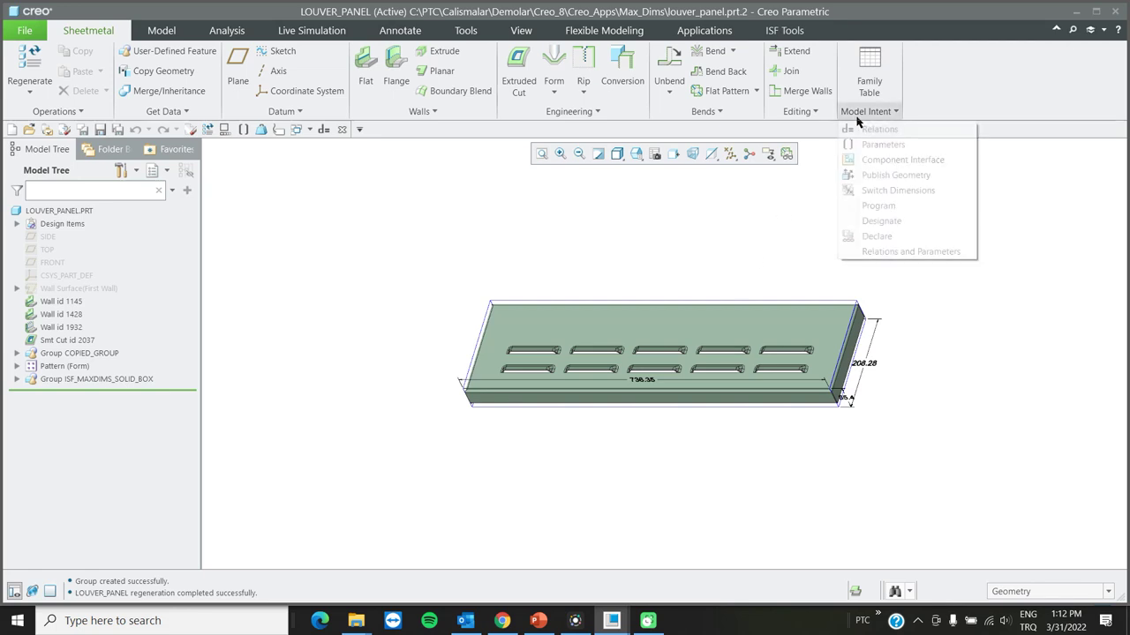
left_click(894, 143)
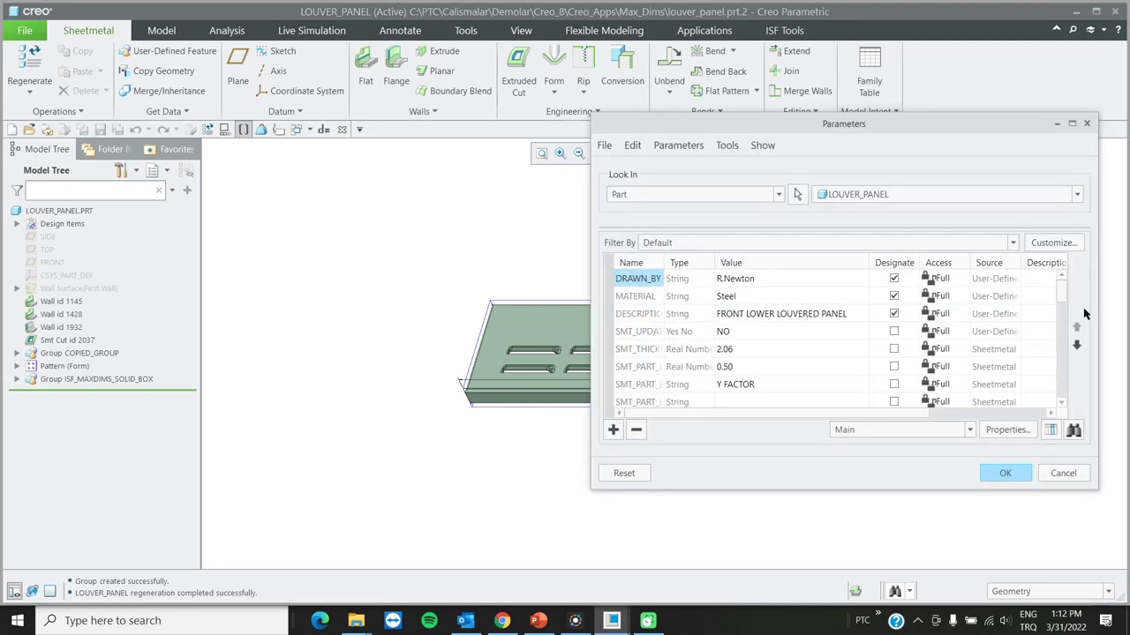
left_click_drag(1063, 291, 1071, 381)
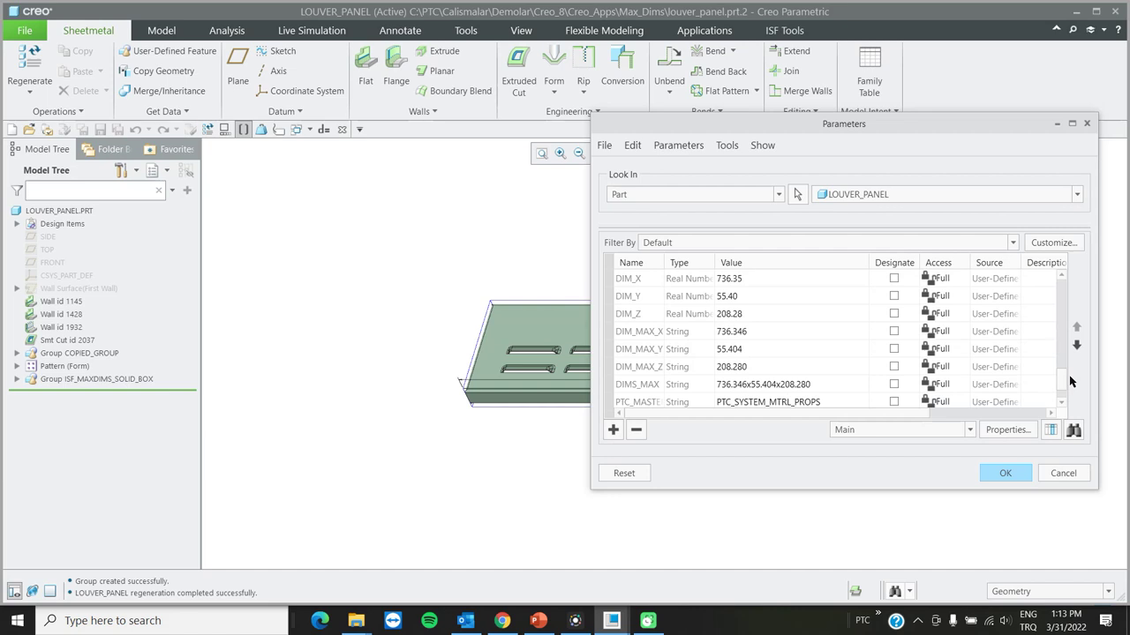
left_click(1011, 475)
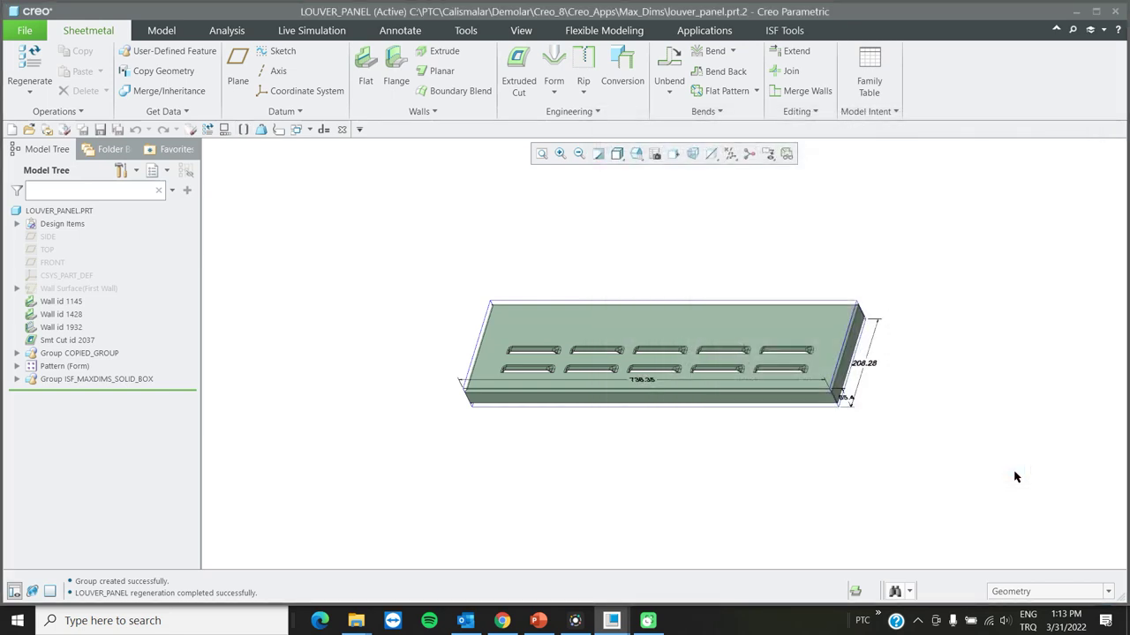
Return to the LVR_PNL_DWG drawing and place the overall_dim.tbl table from the working directory above the title block
left_click(301, 130)
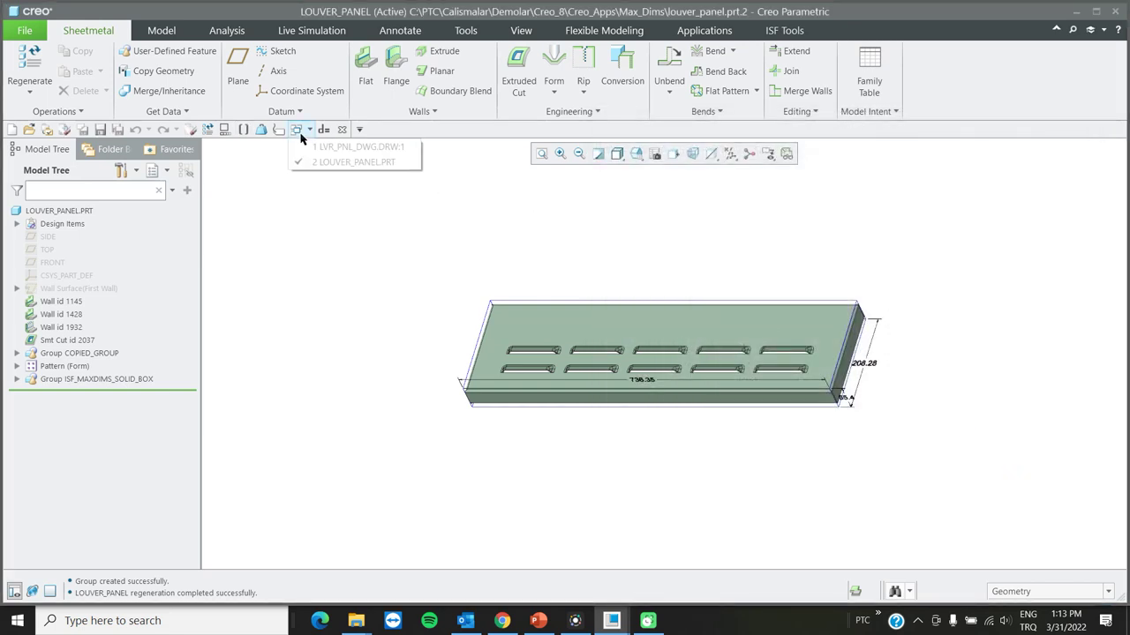
left_click(330, 147)
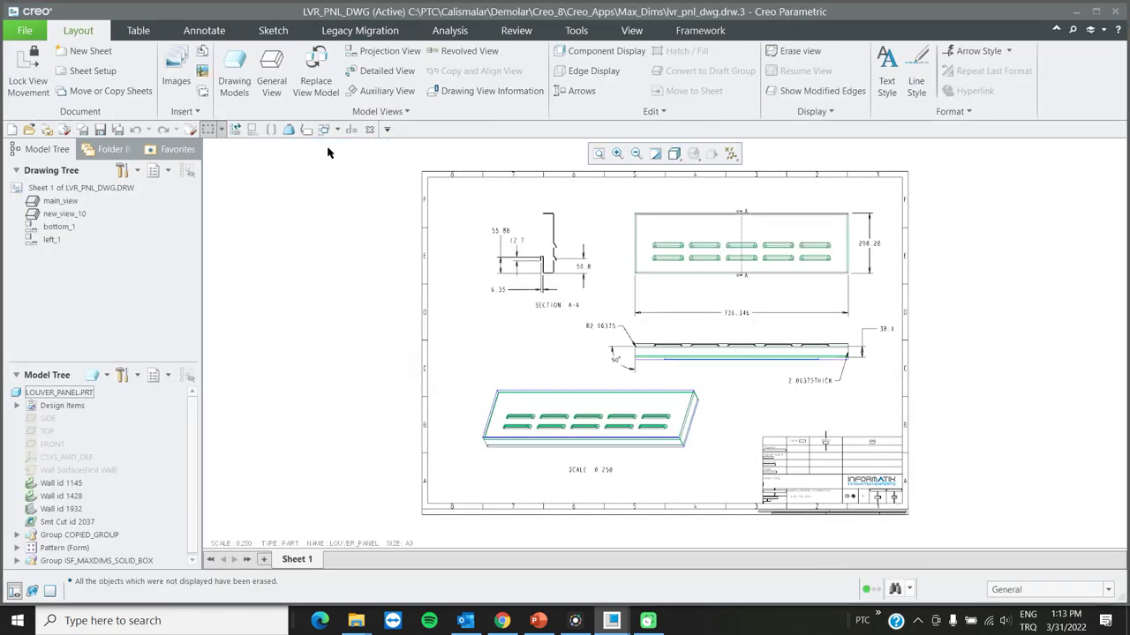
left_click(138, 30)
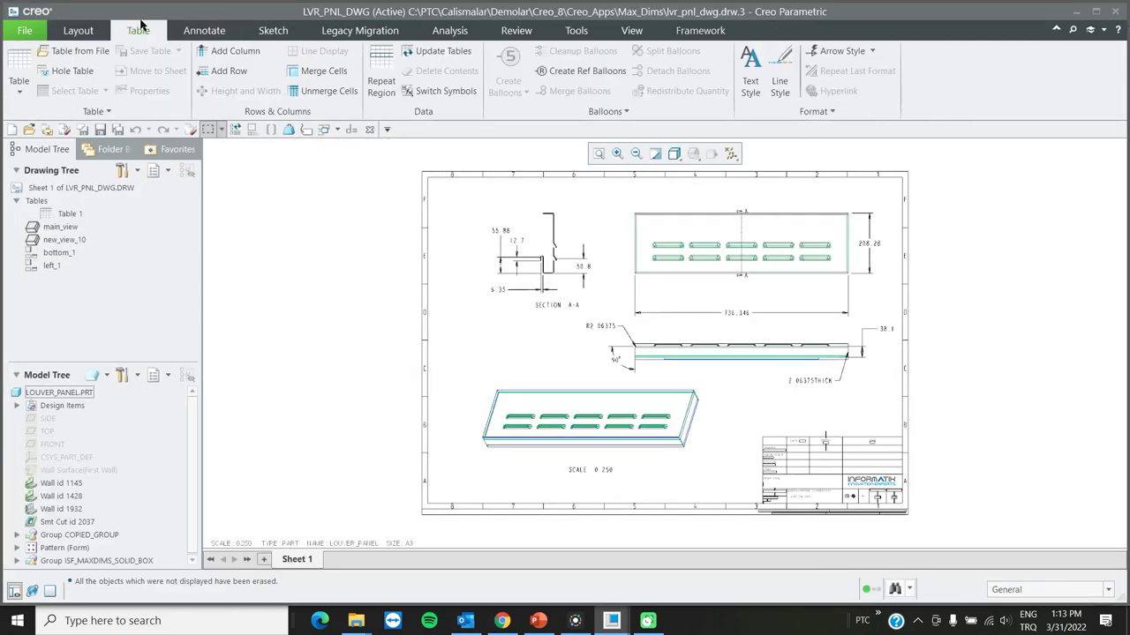
left_click(95, 50)
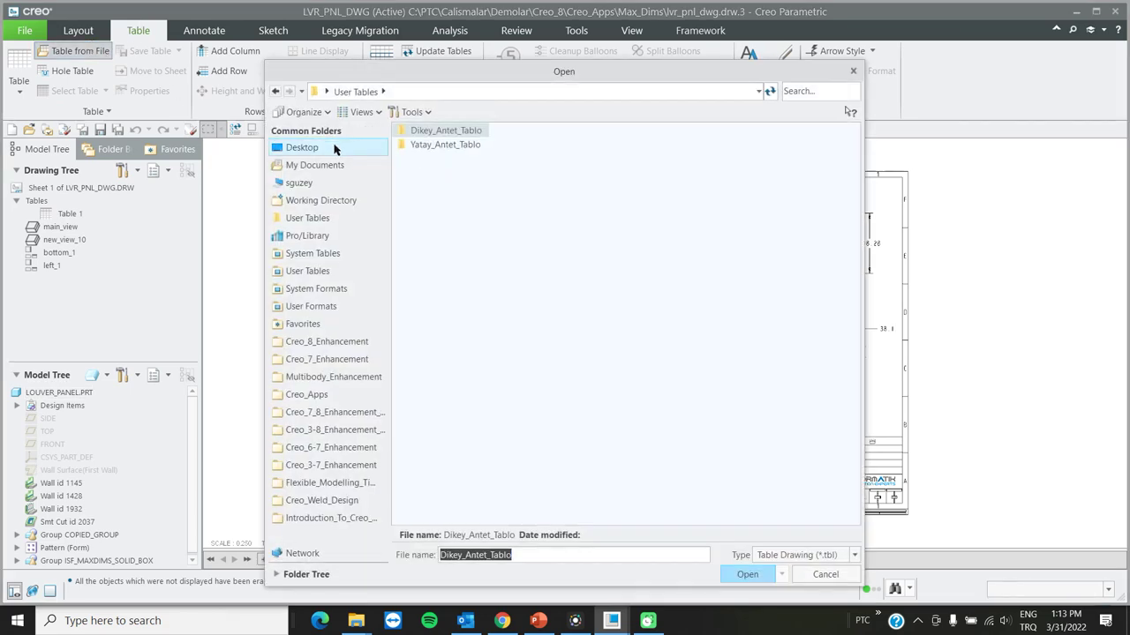
left_click(328, 201)
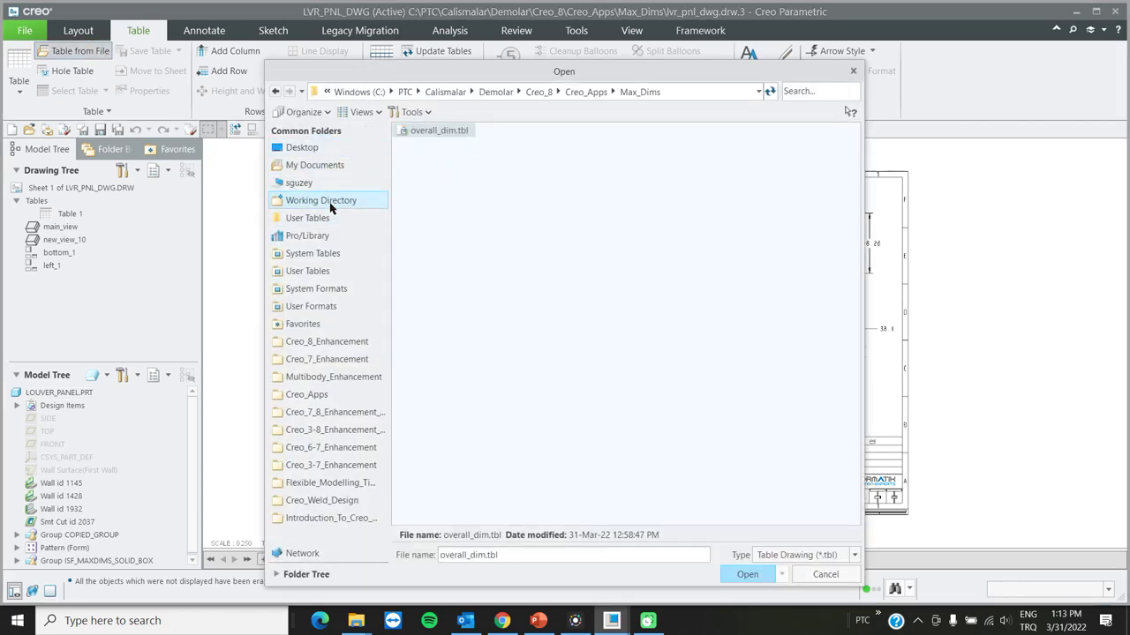
double_click(439, 131)
scroll(727, 397, "down", 3)
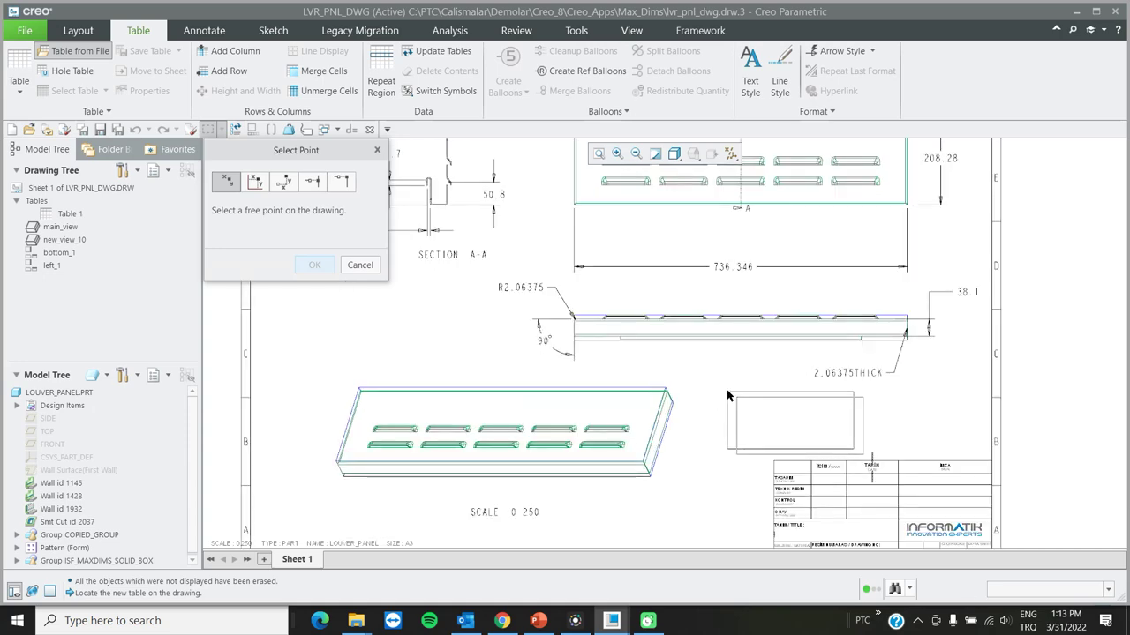
left_click(727, 397)
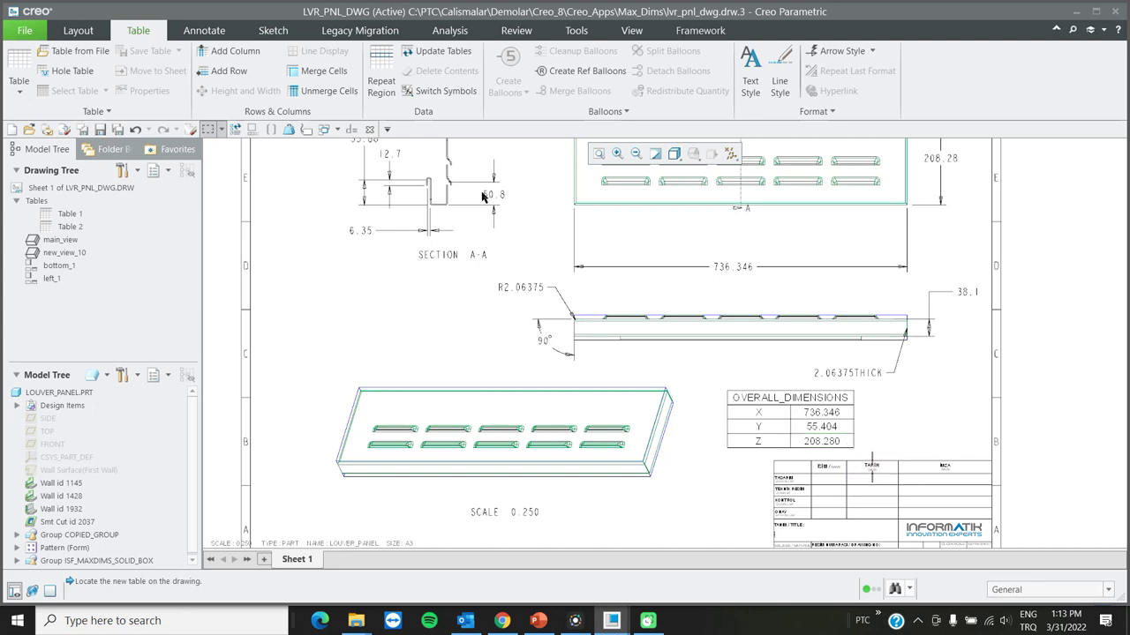
Check the parameters behind the overall dimensions table by switching dimensions to symbols and back to values
left_click(437, 91)
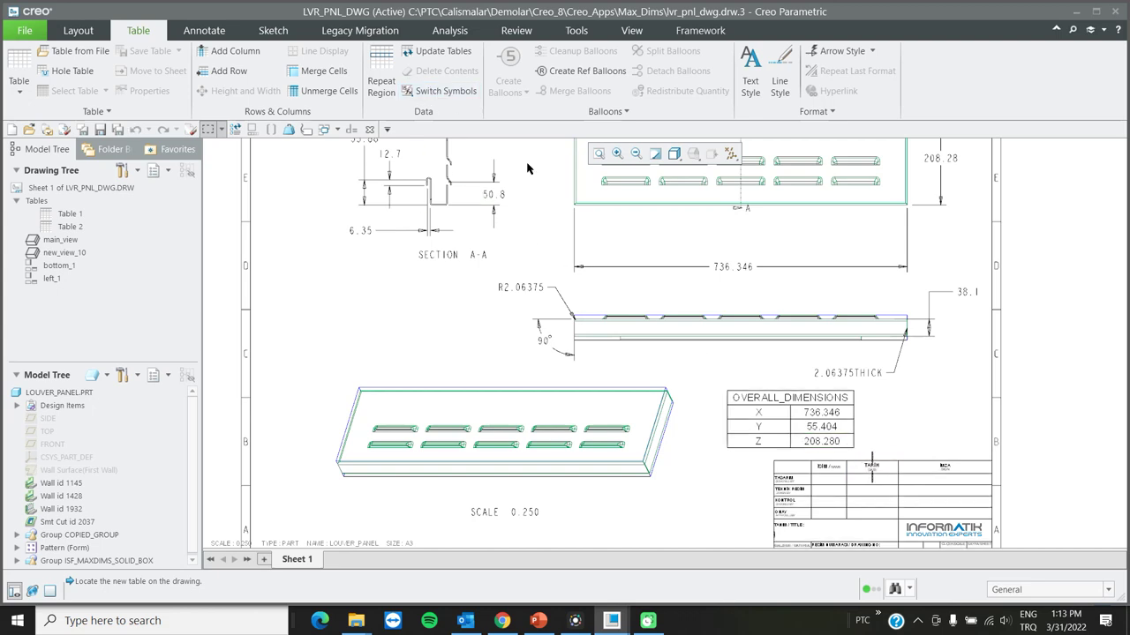
left_click(819, 413)
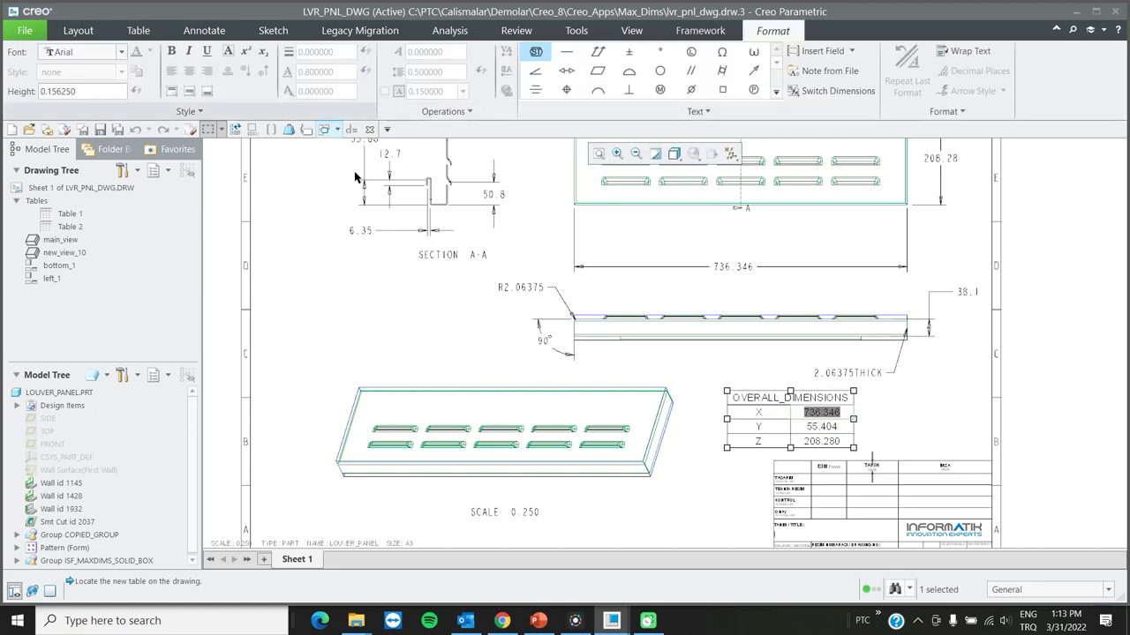
left_click(836, 91)
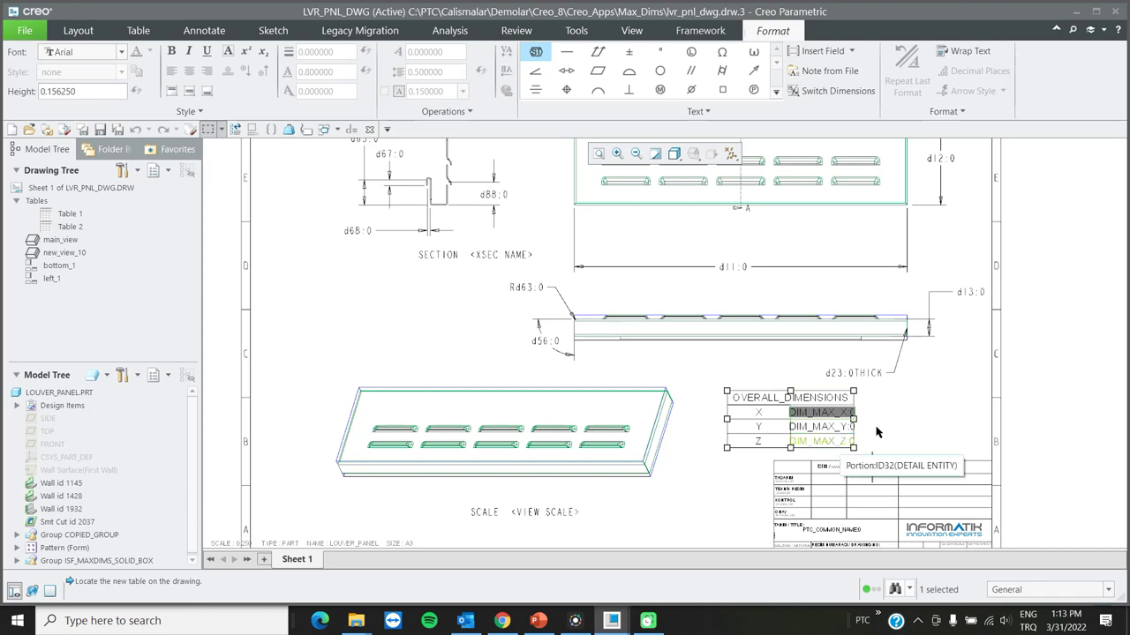
left_click(810, 90)
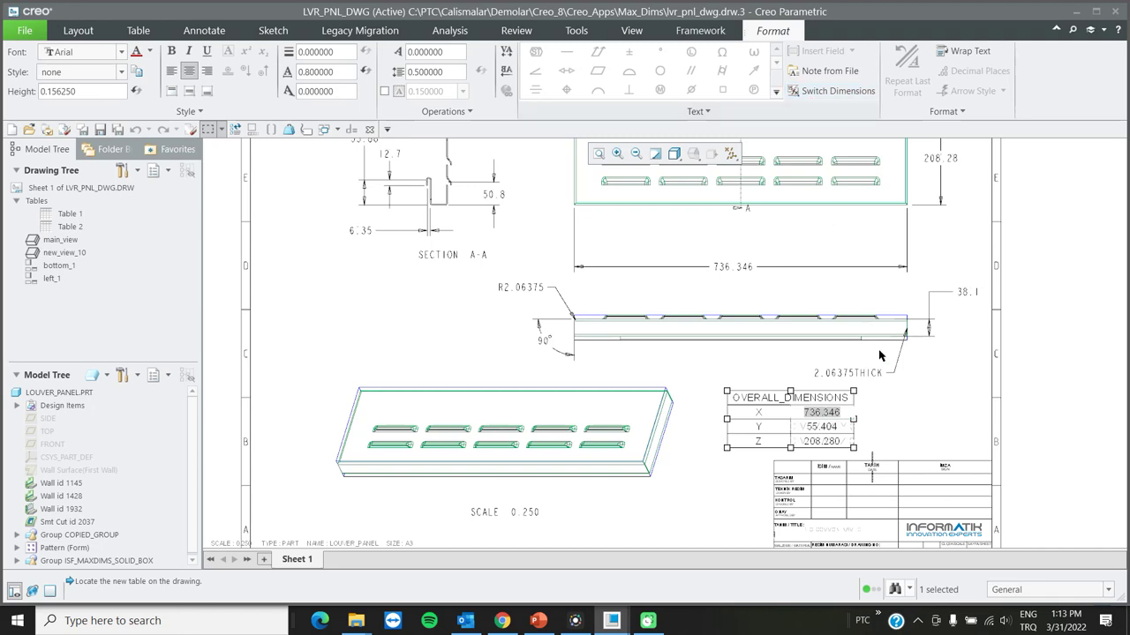
left_click(908, 414)
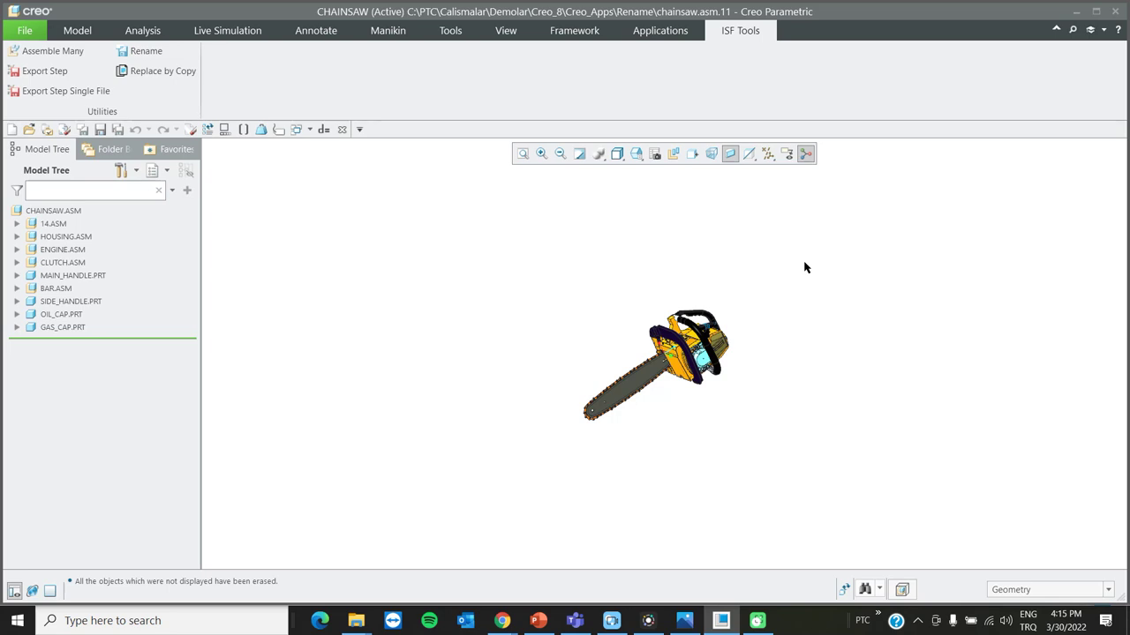
Filter the chainsaw assembly's model tree for engine_block and select the engine block part
left_click(109, 188)
type("engine_block")
left_click(94, 237)
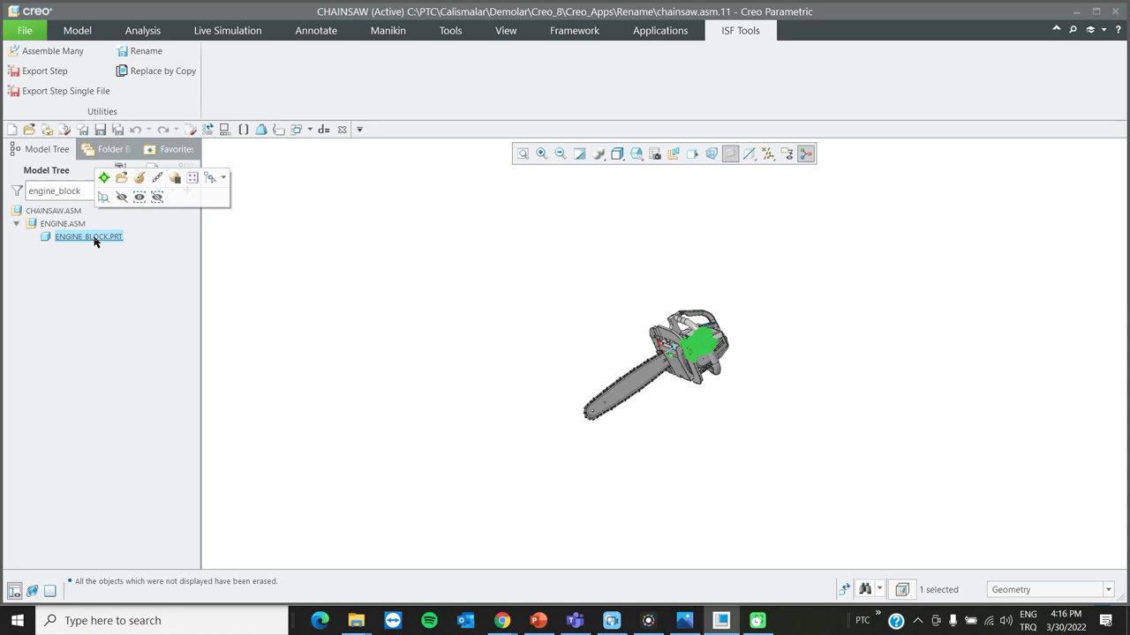
Open engine_block.drw from the Rename folder to view the engine block's drawing, and close its window
left_click(29, 129)
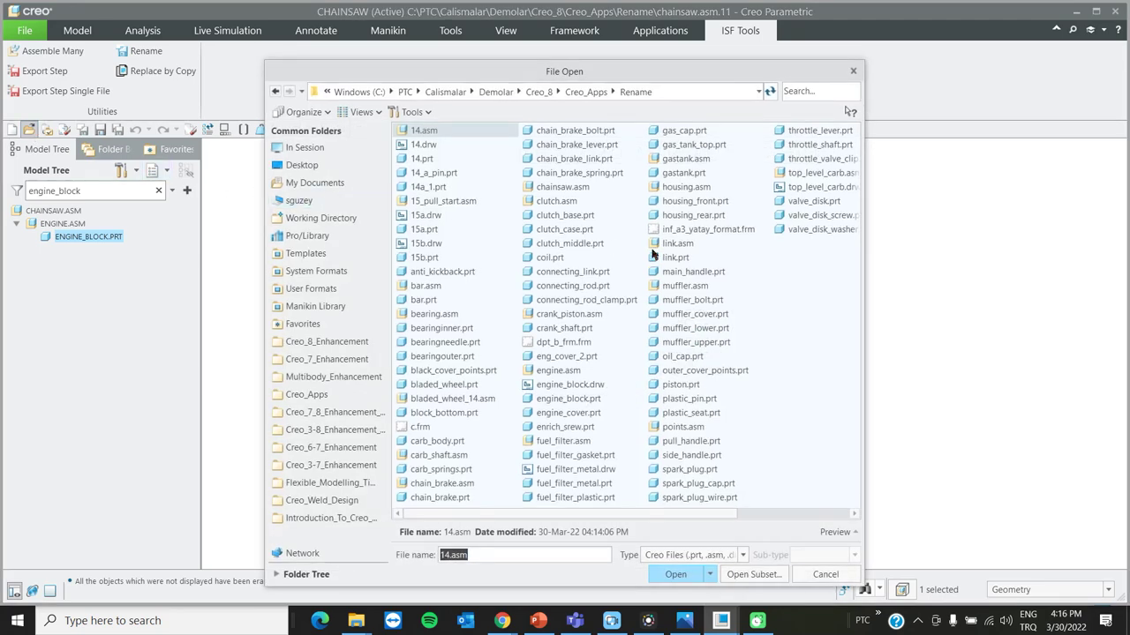
mouse_move(653, 254)
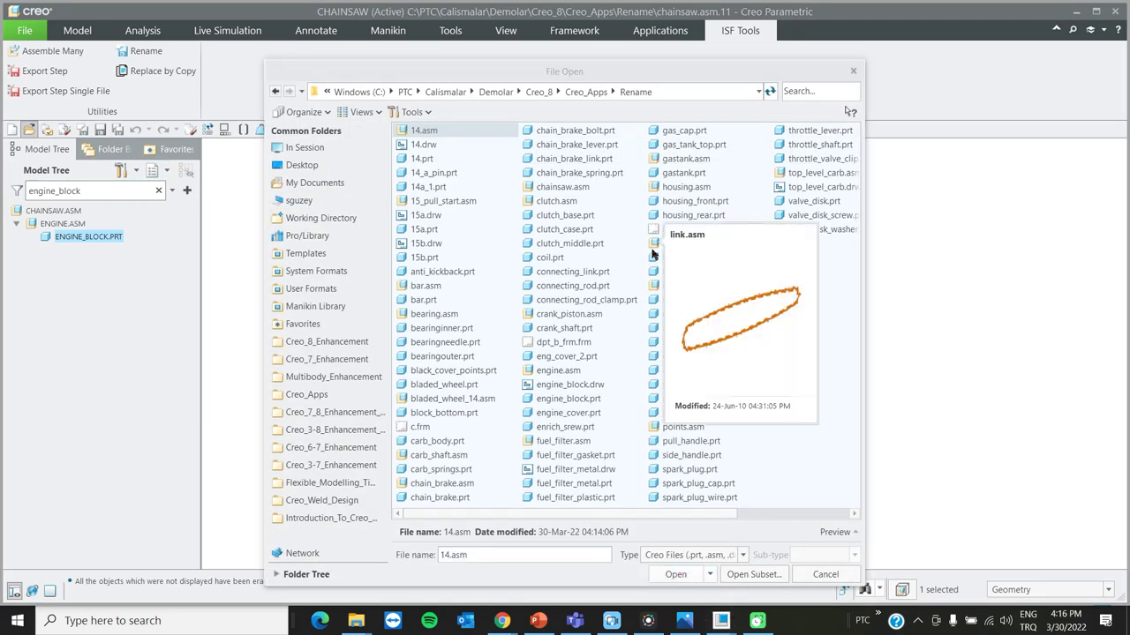
left_click(834, 90)
type("eng,ne")
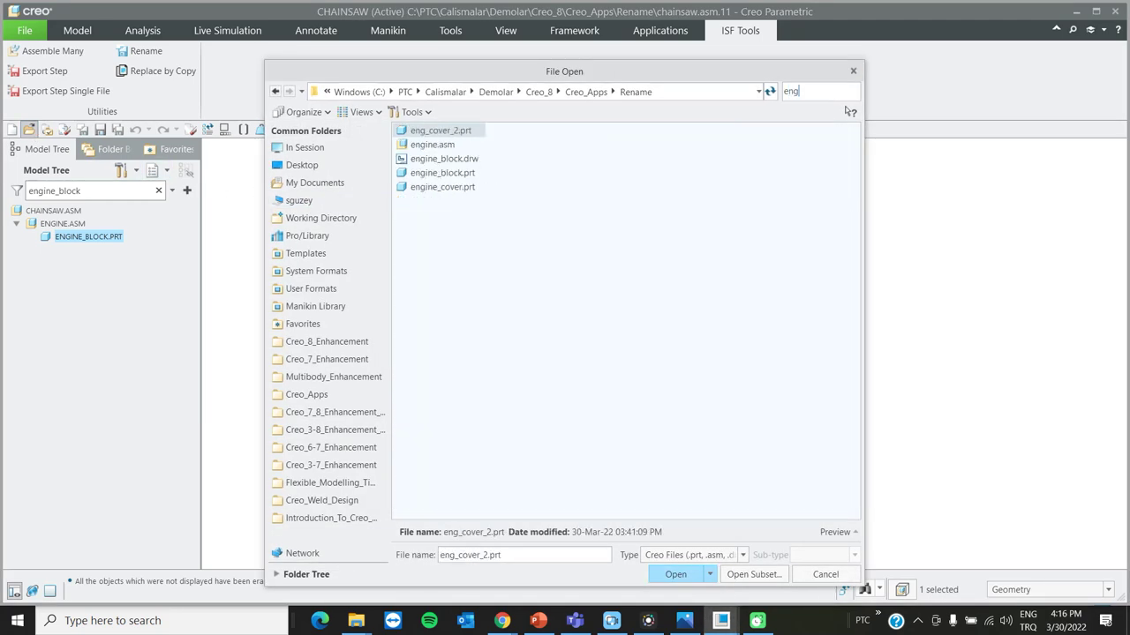
key("BackSpace")
key("BackSpace")
key("BackSpace")
double_click(448, 159)
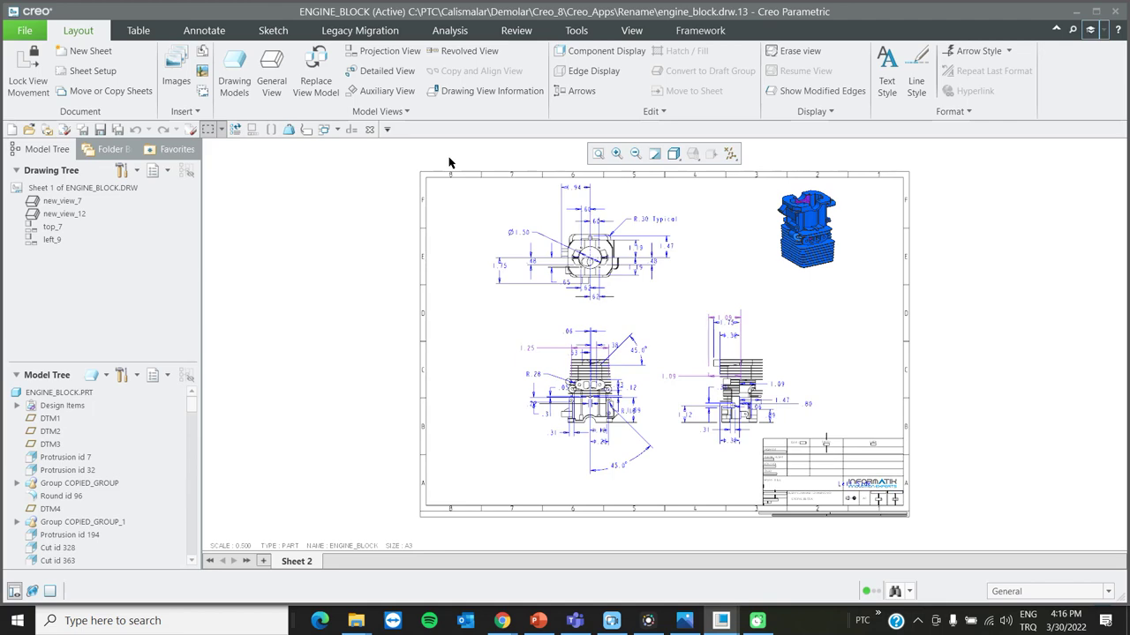
left_click(372, 130)
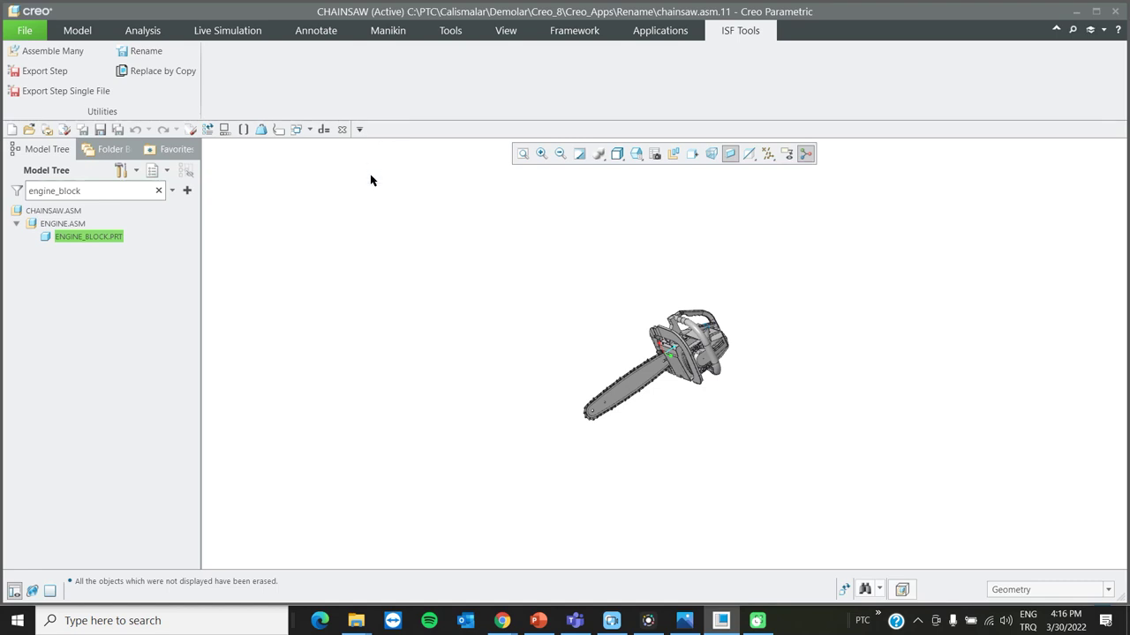
Rename the engine block part to motor_blogu with the ISF Rename tool, including the model with the same name
left_click(108, 241)
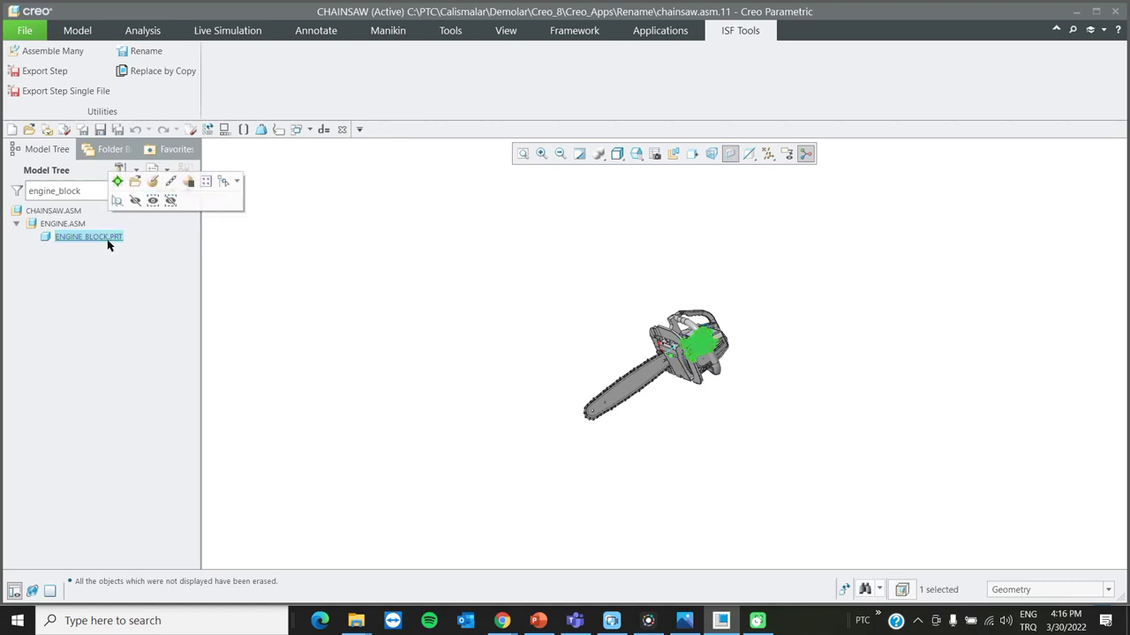
left_click(144, 54)
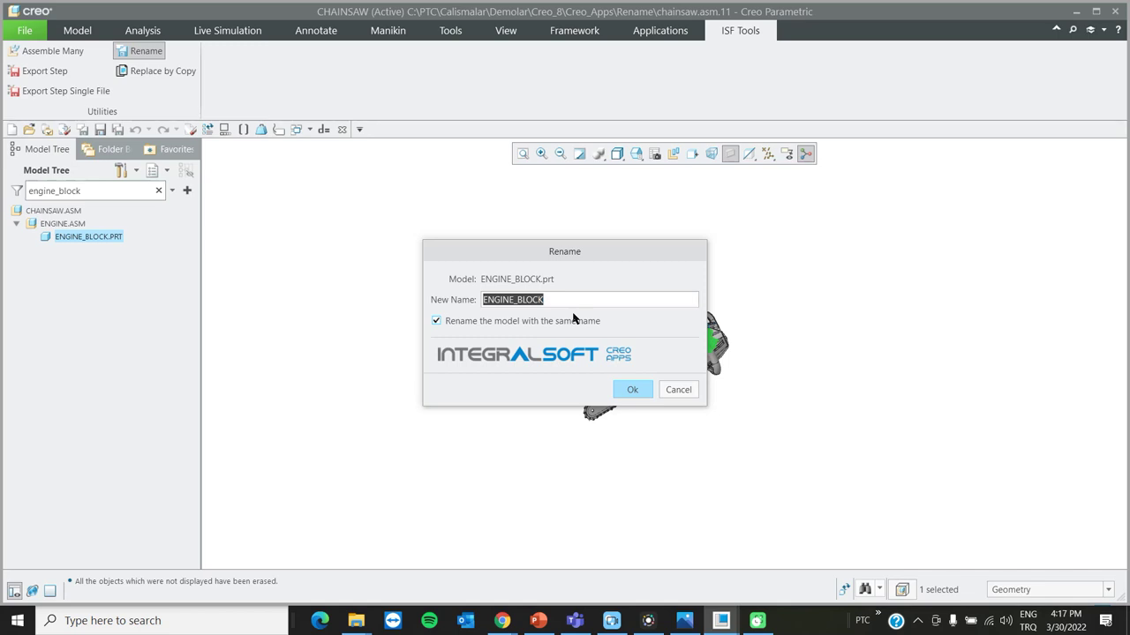
type("motor_blog")
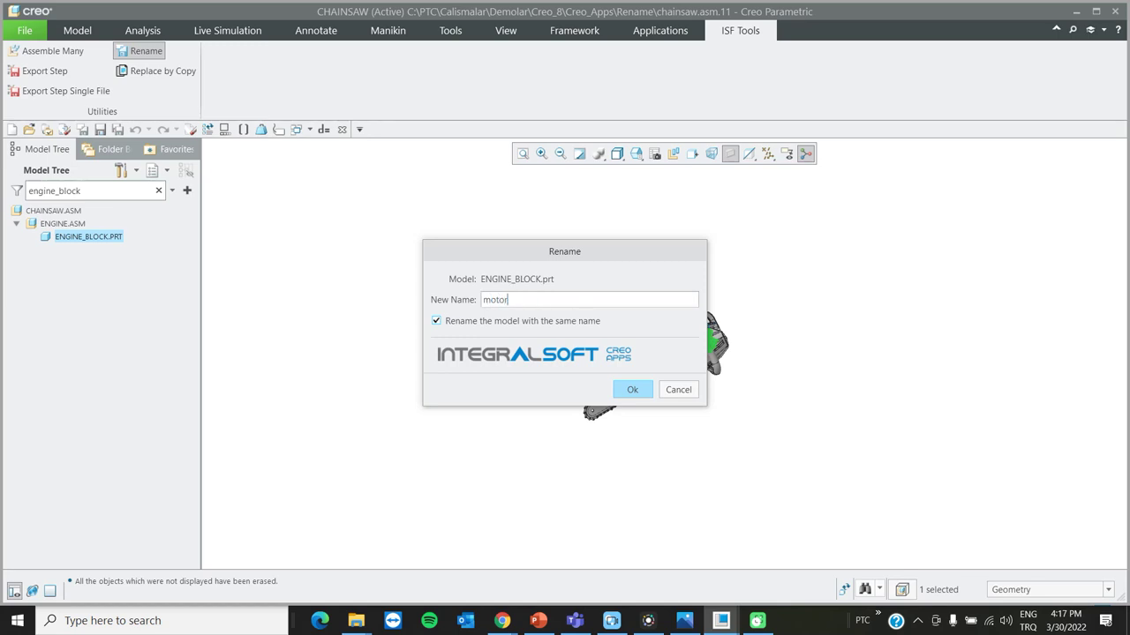
type("u")
left_click(629, 390)
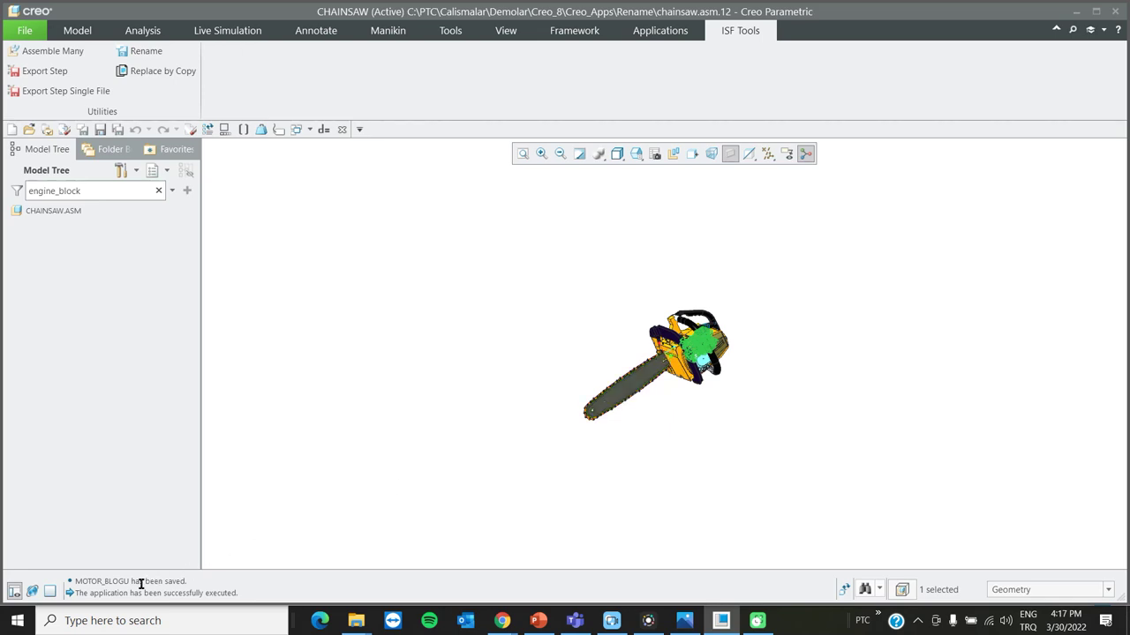
Search the Rename folder for moto, open motor_blogu.drw to view the renamed part's drawing, and close its window
left_click(31, 130)
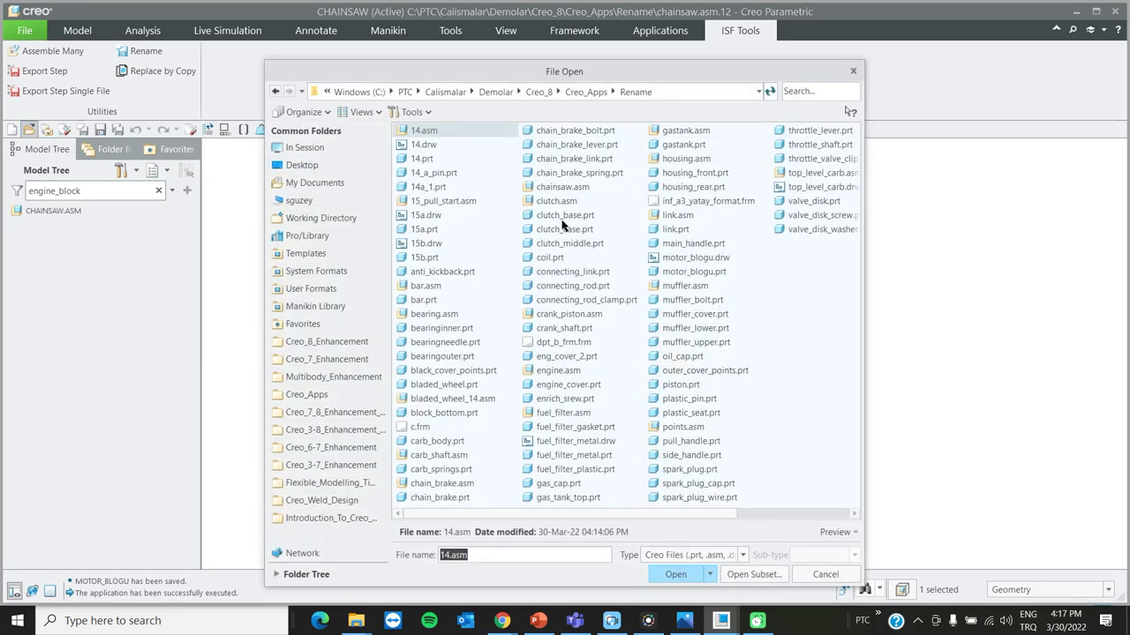
left_click(810, 90)
type("moto")
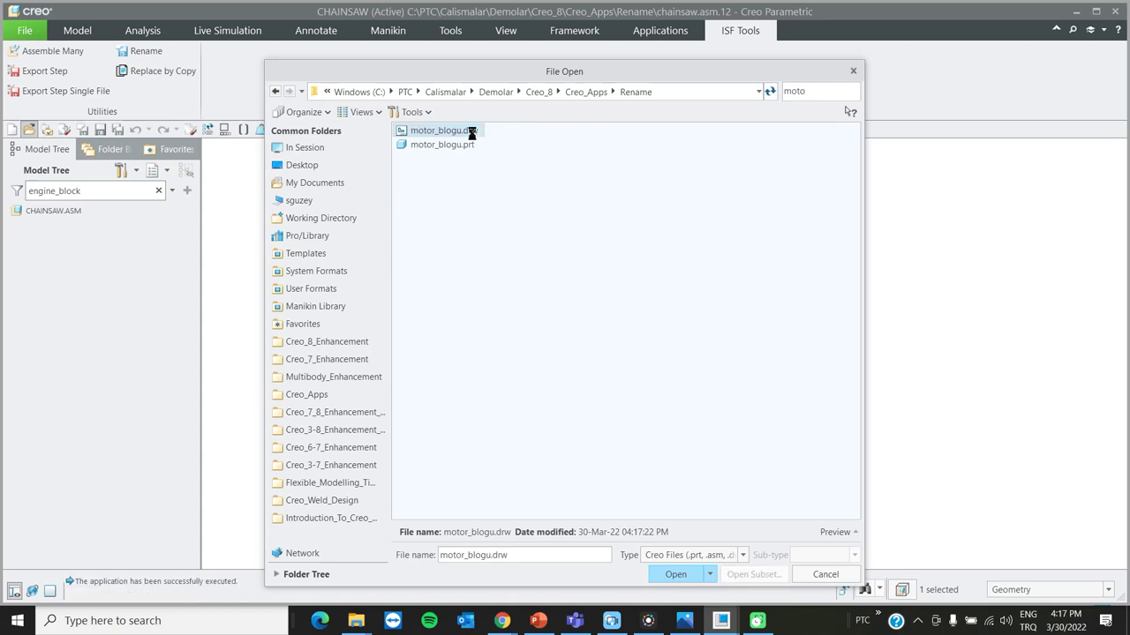
double_click(471, 132)
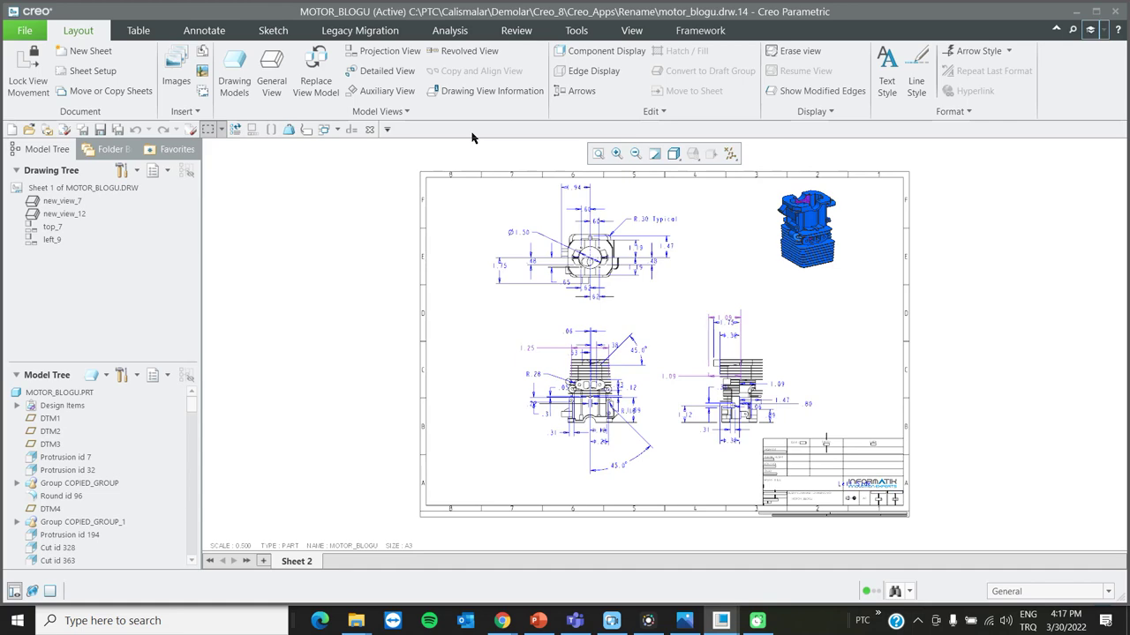
left_click(371, 130)
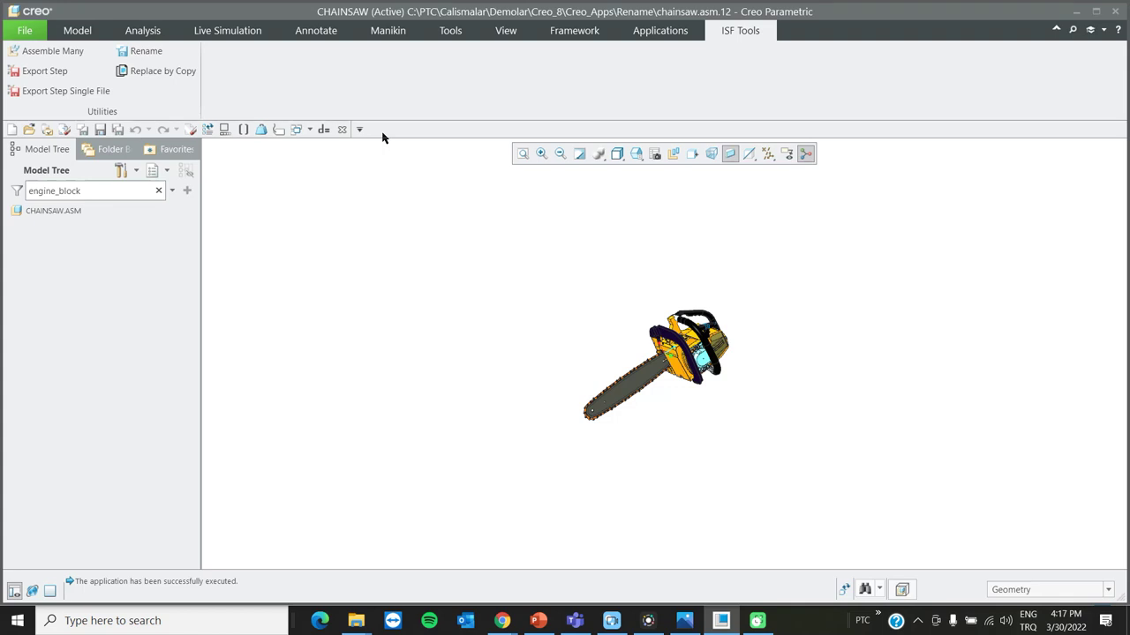
Close the chainsaw assembly's window and reopen chainsaw.asm from the models in session
left_click(343, 129)
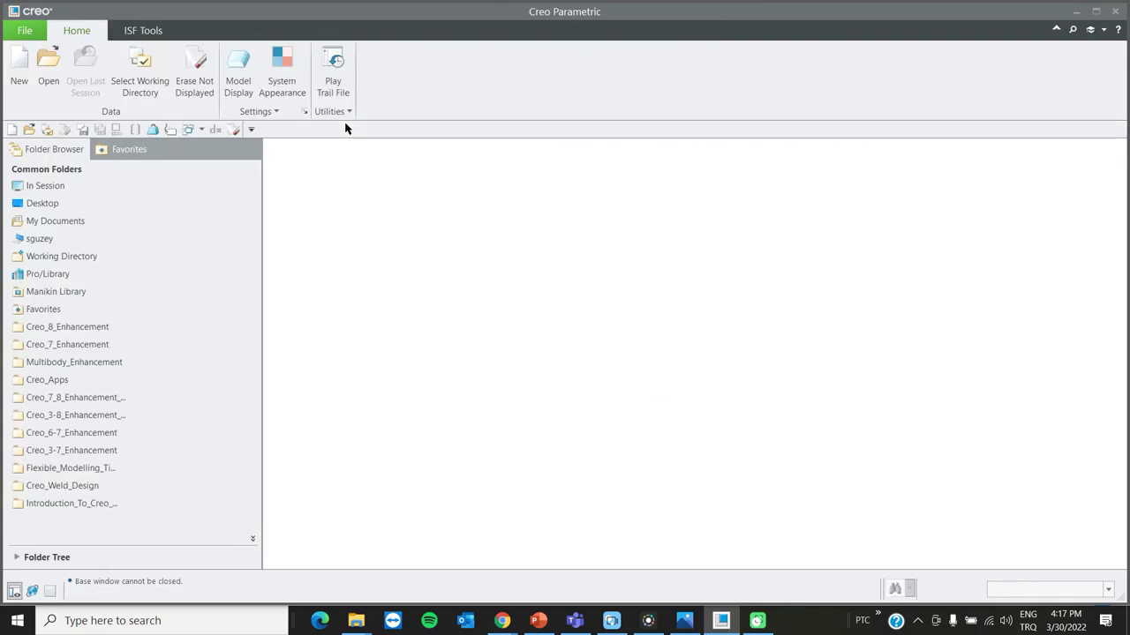
left_click(51, 64)
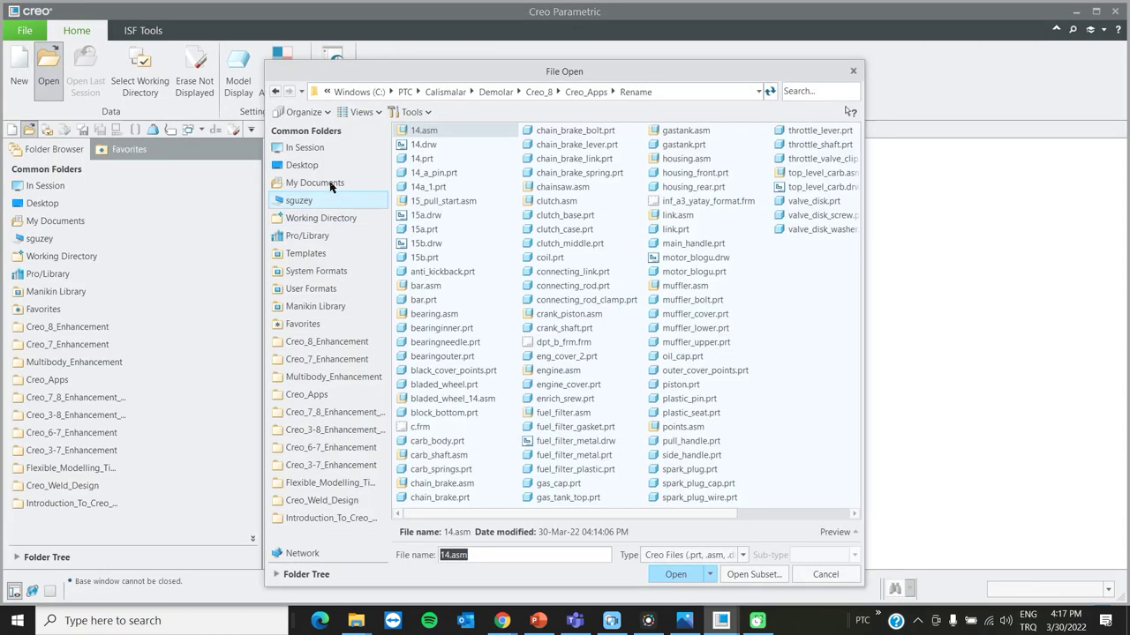
left_click(308, 148)
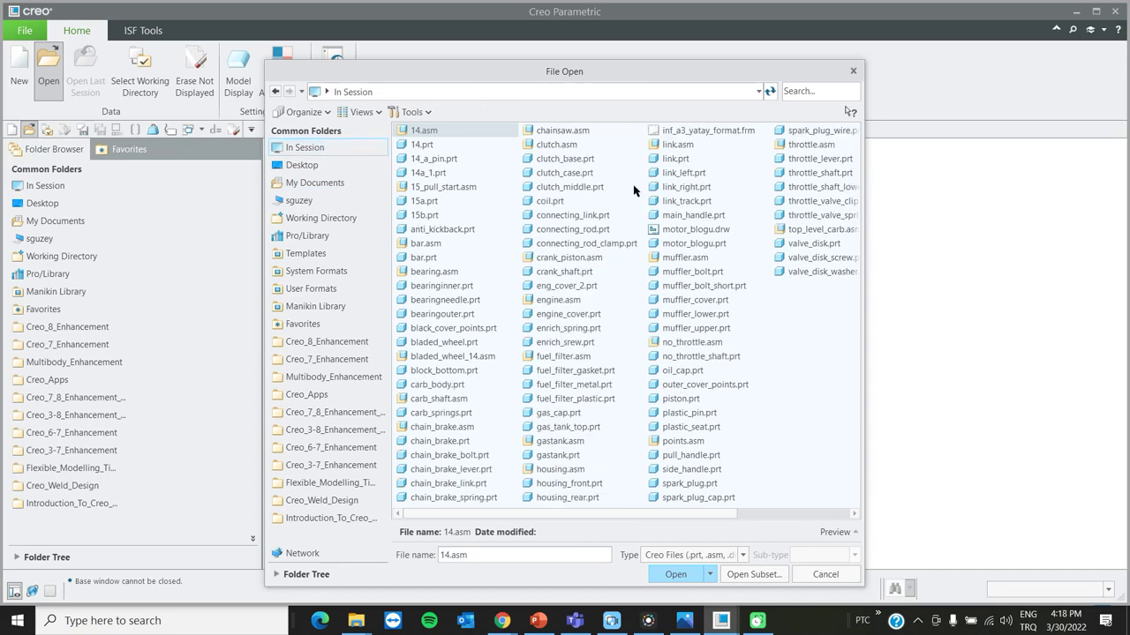
double_click(570, 131)
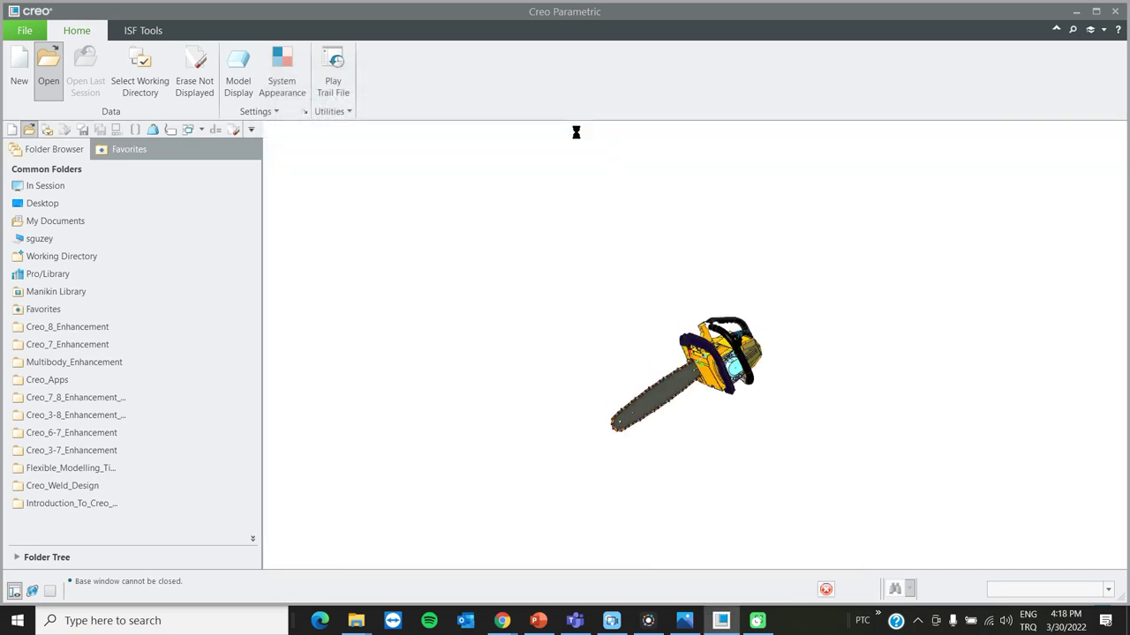
Select the 14.asm subassembly, open 14.drw from the Rename folder to view its drawing, and close that drawing's window
left_click(44, 226)
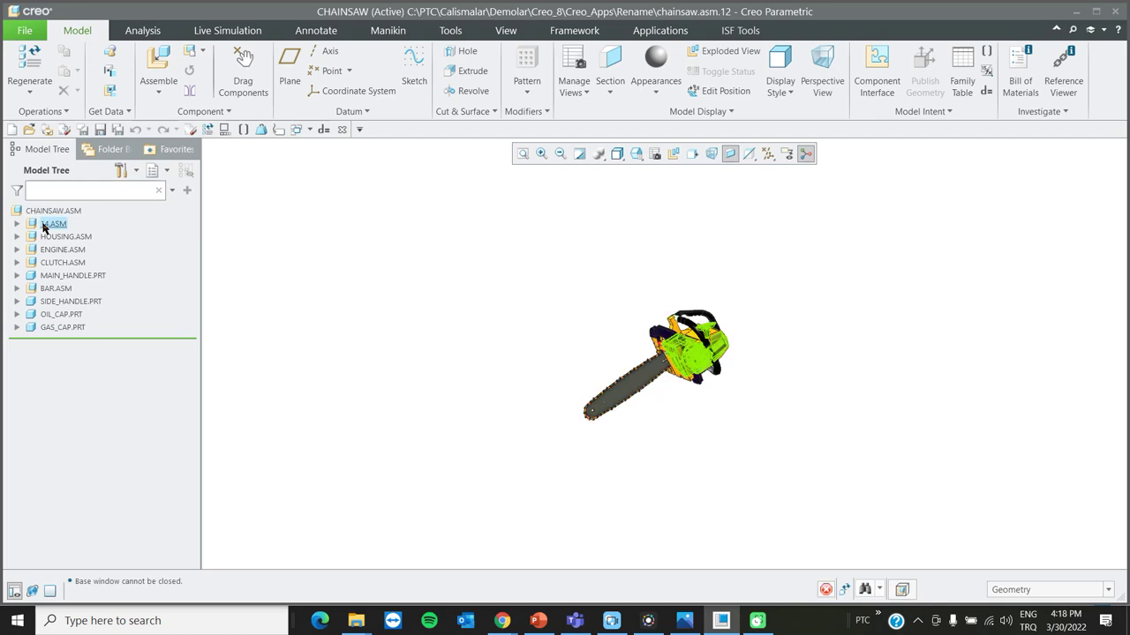
left_click(44, 227)
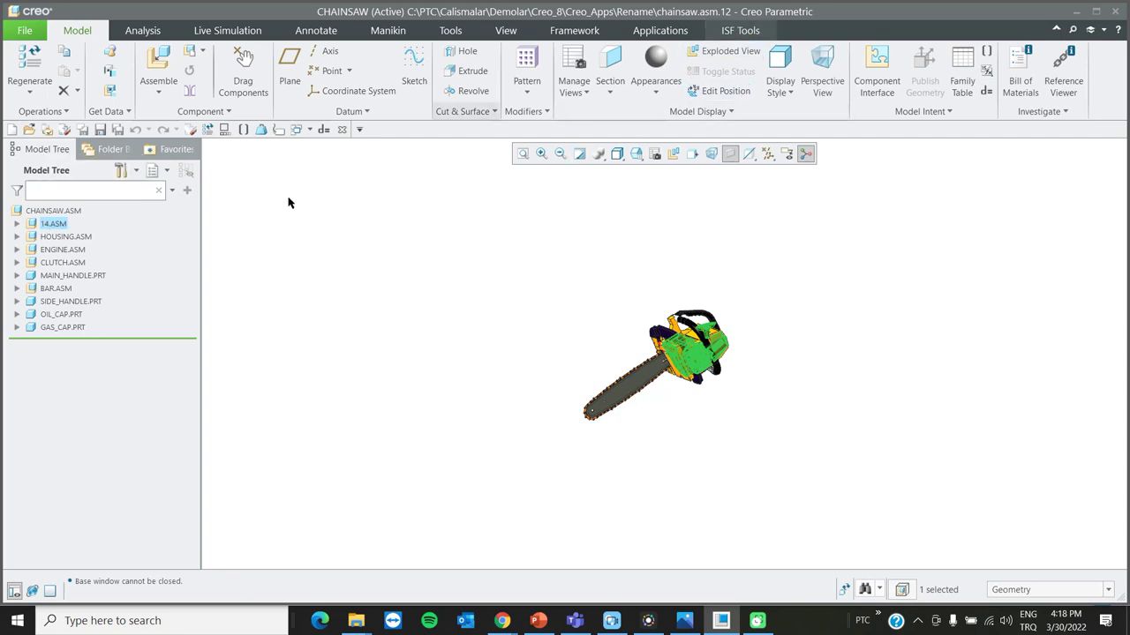
left_click(29, 130)
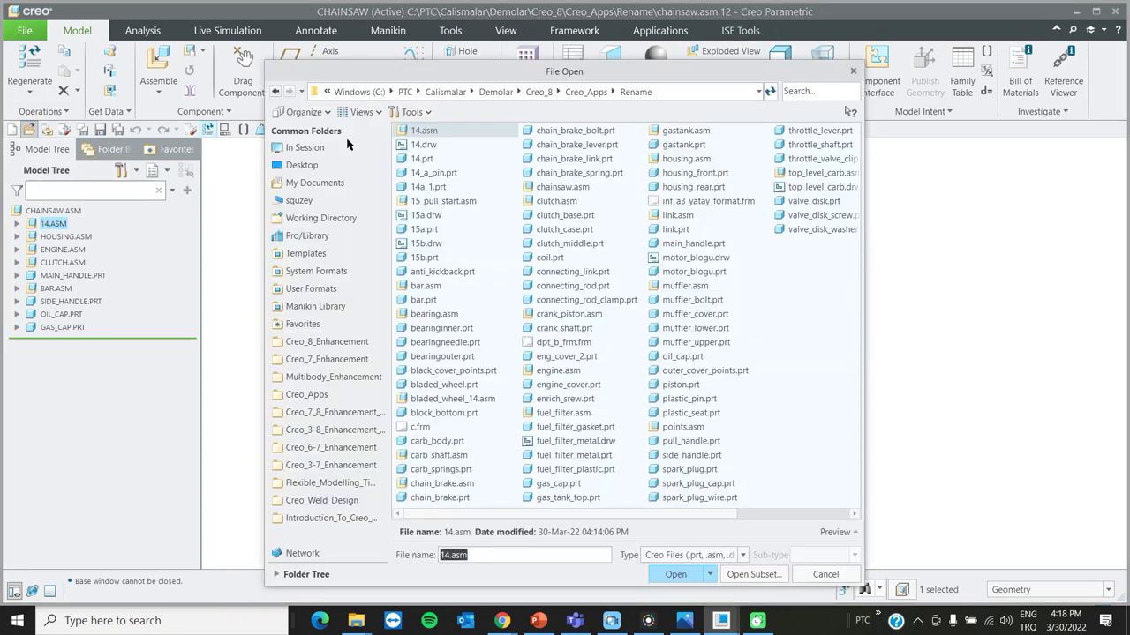
double_click(416, 146)
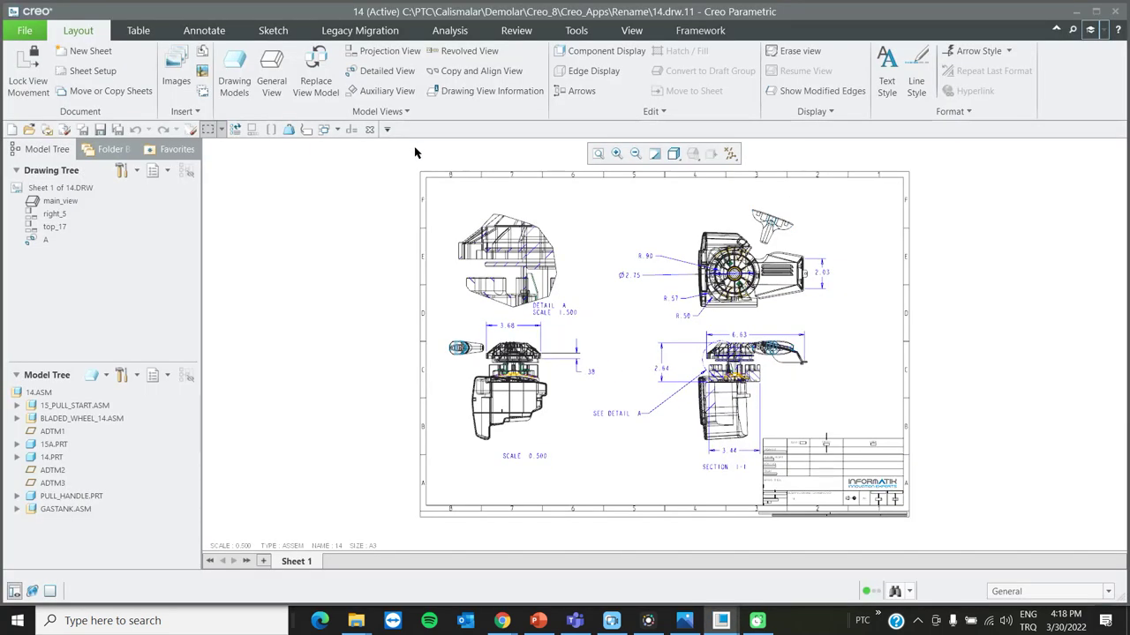
key("ctrl+w")
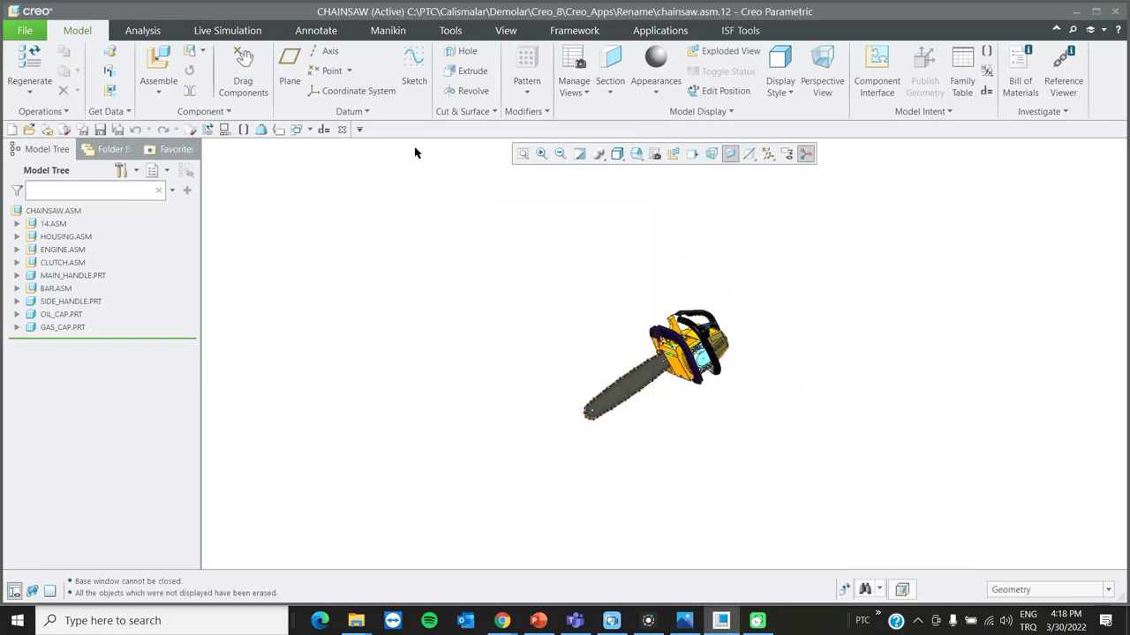
Rename the 14.asm subassembly to starter with the ISF Rename tool, including the model with the same name
left_click(55, 224)
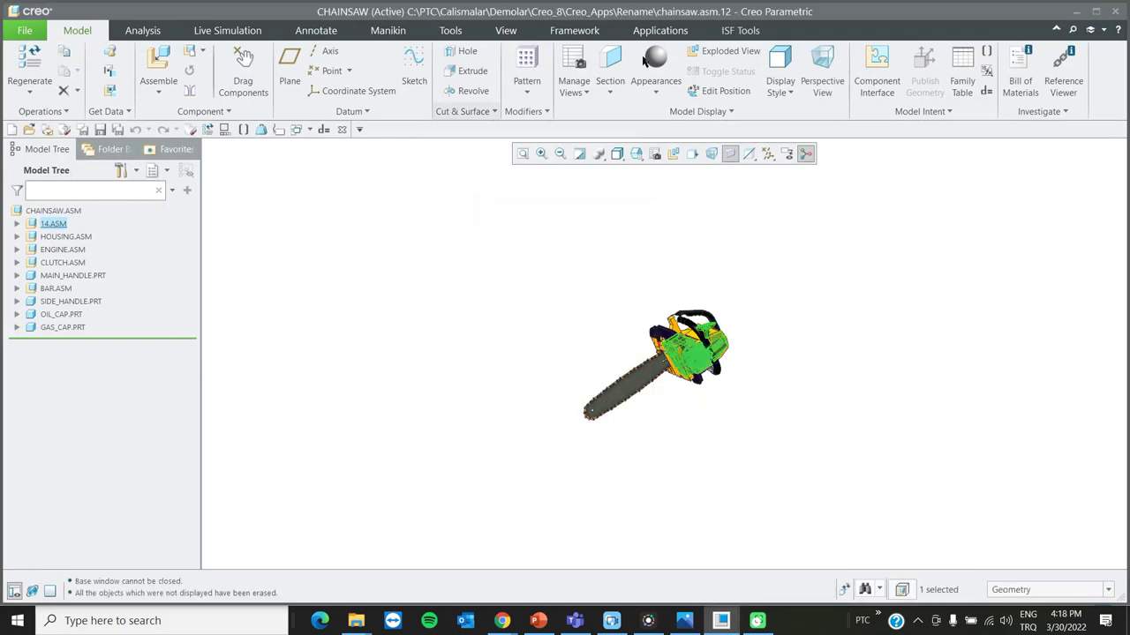
left_click(738, 32)
left_click(144, 50)
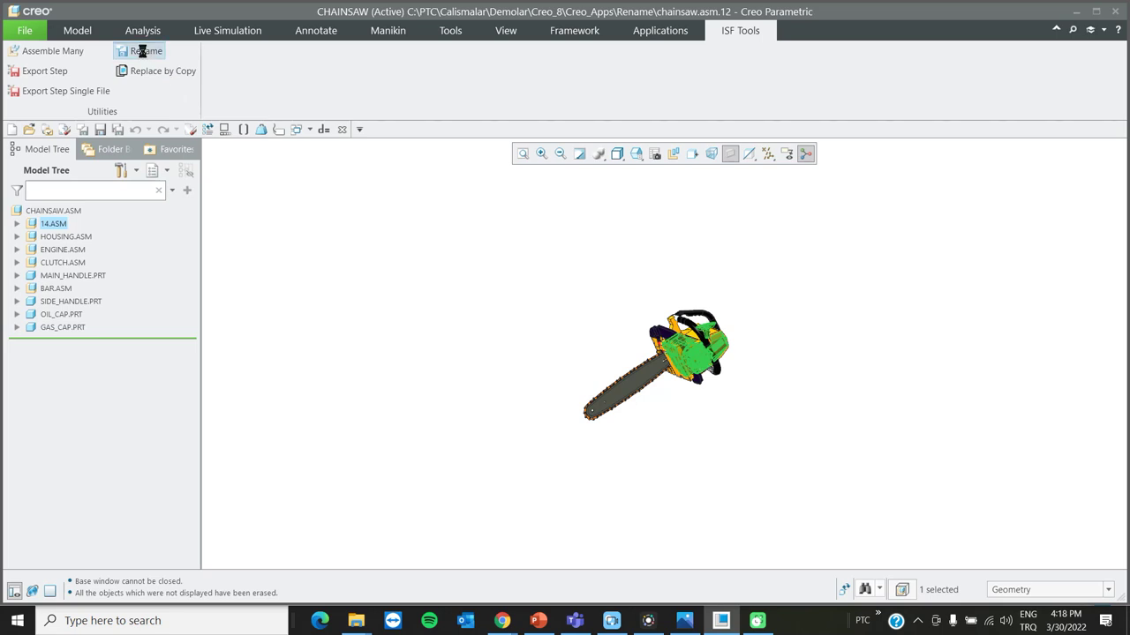
type("starter")
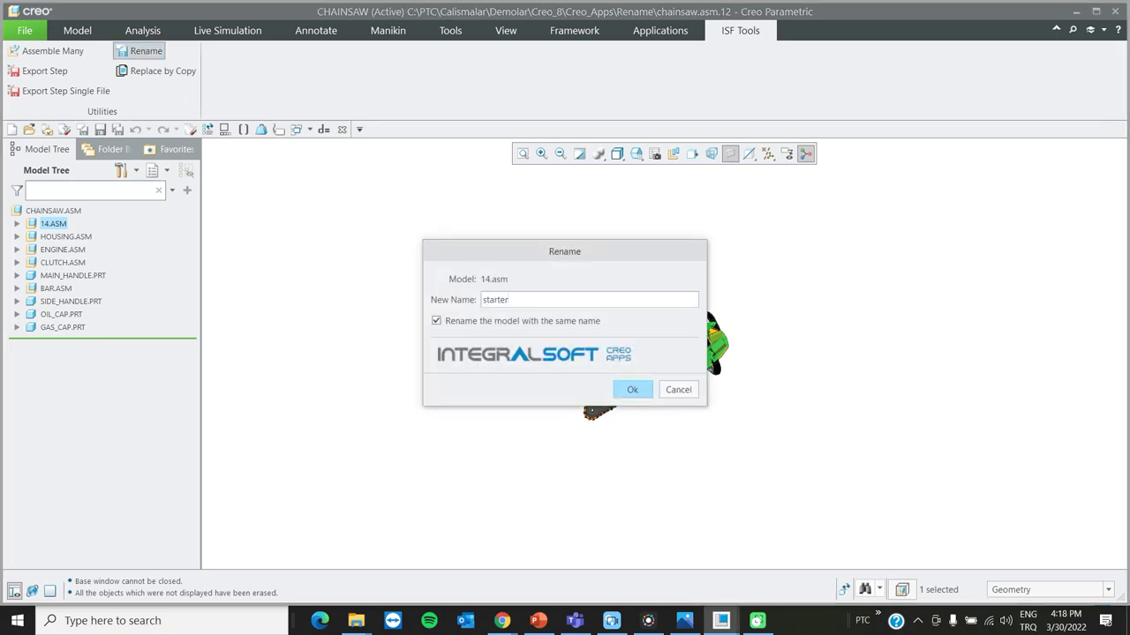
left_click(631, 389)
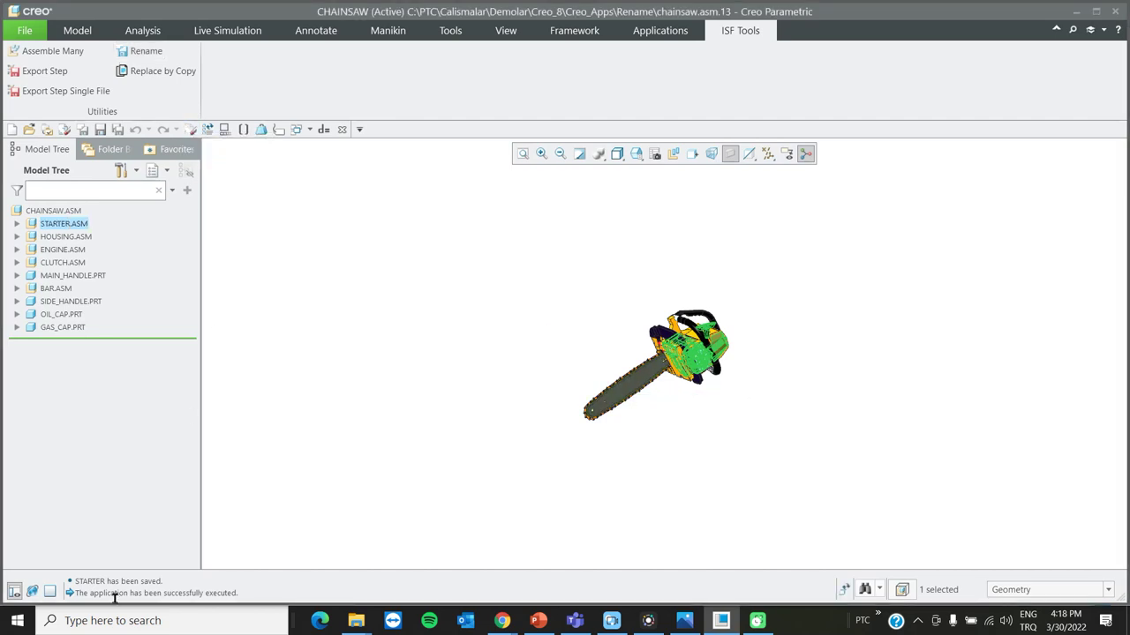
Search the Rename folder for star and open starter.drw to check the renamed subassembly's drawing
left_click(29, 129)
left_click(809, 89)
type("star")
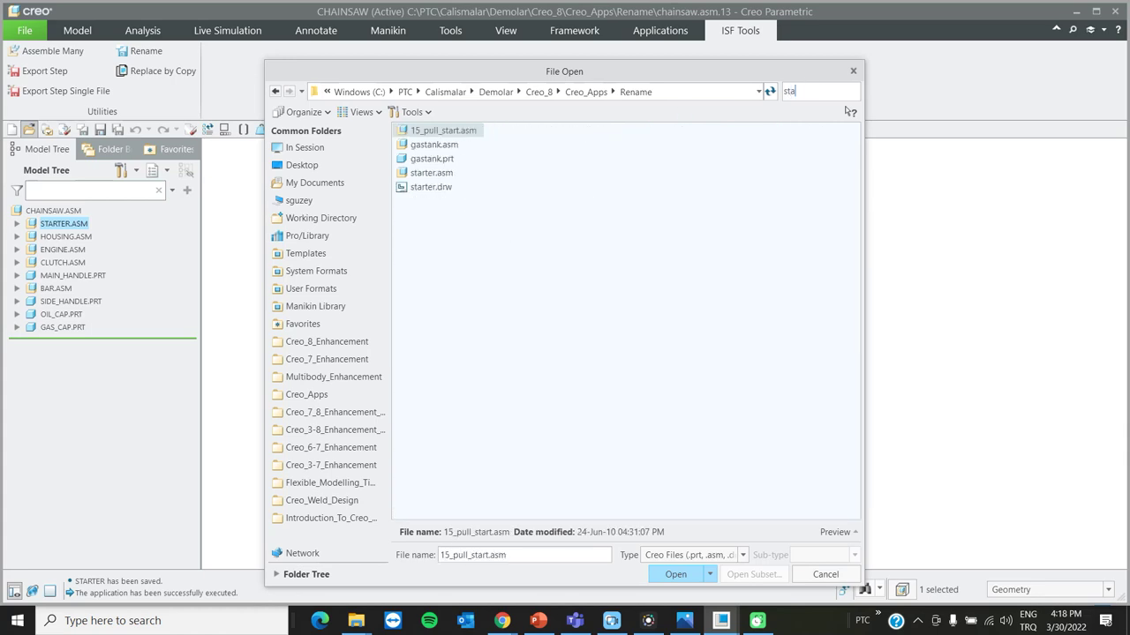
double_click(446, 159)
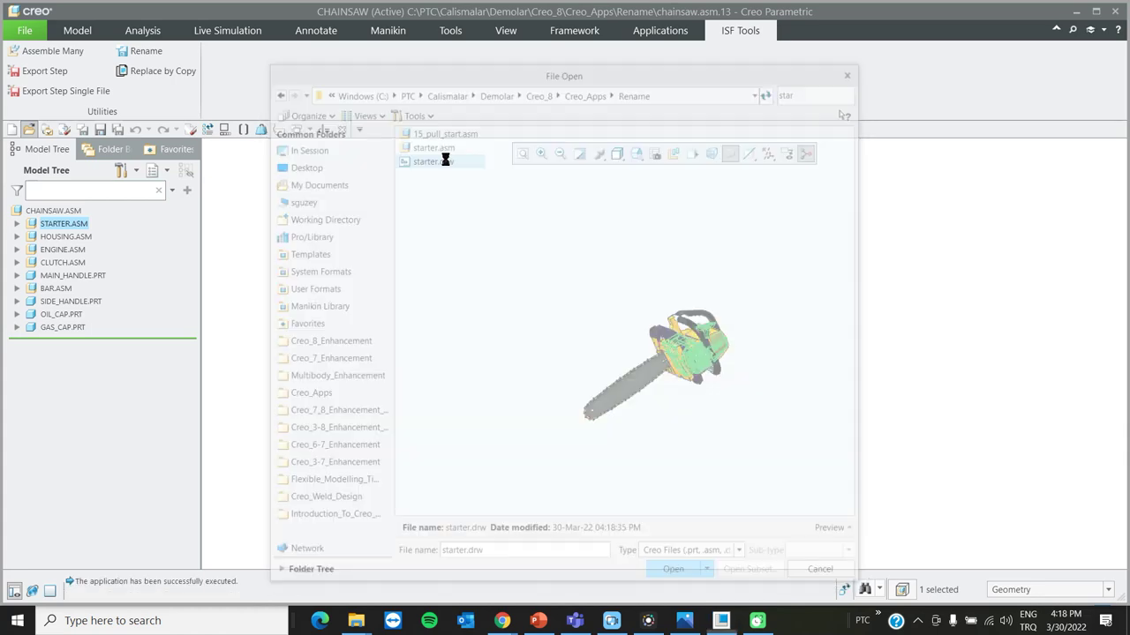